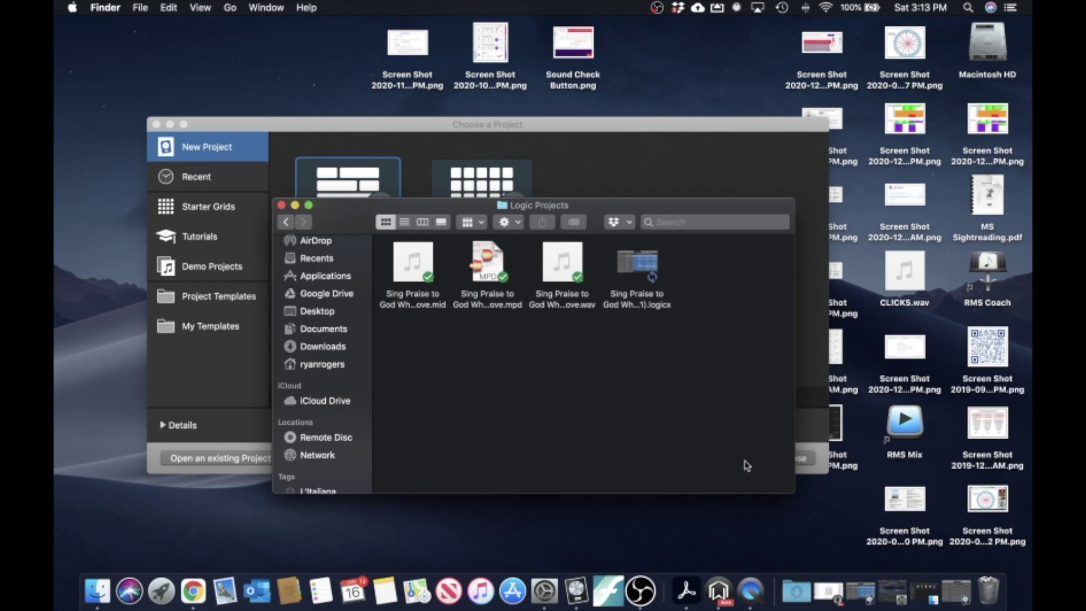
Switch to Logic Pro X and create a new empty project, keeping the current project open
{"action": "left_click", "coordinate": [512, 127]}
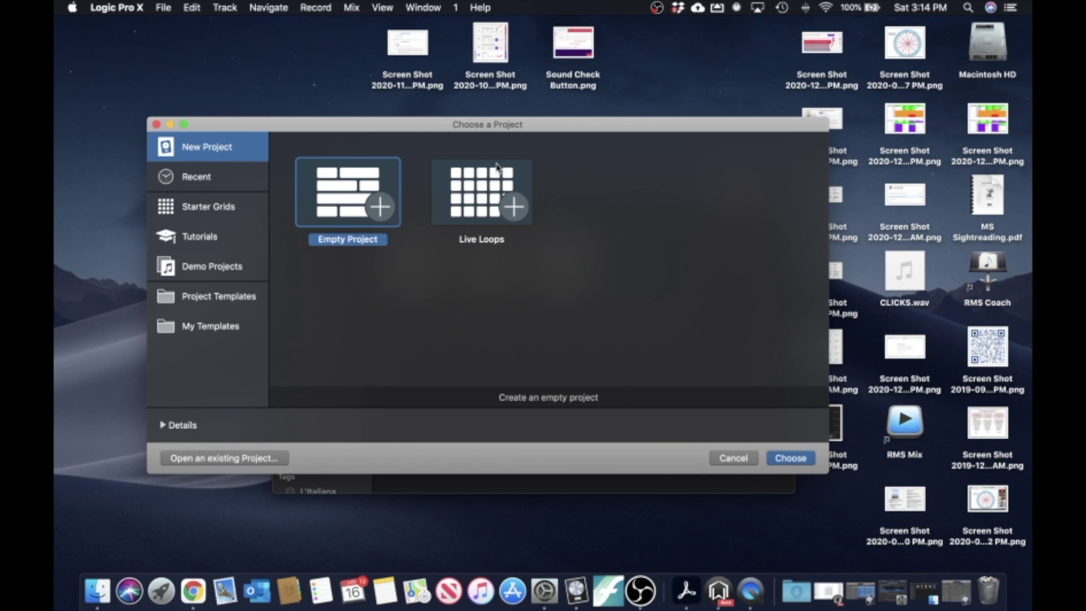
{"action": "left_click", "coordinate": [163, 7]}
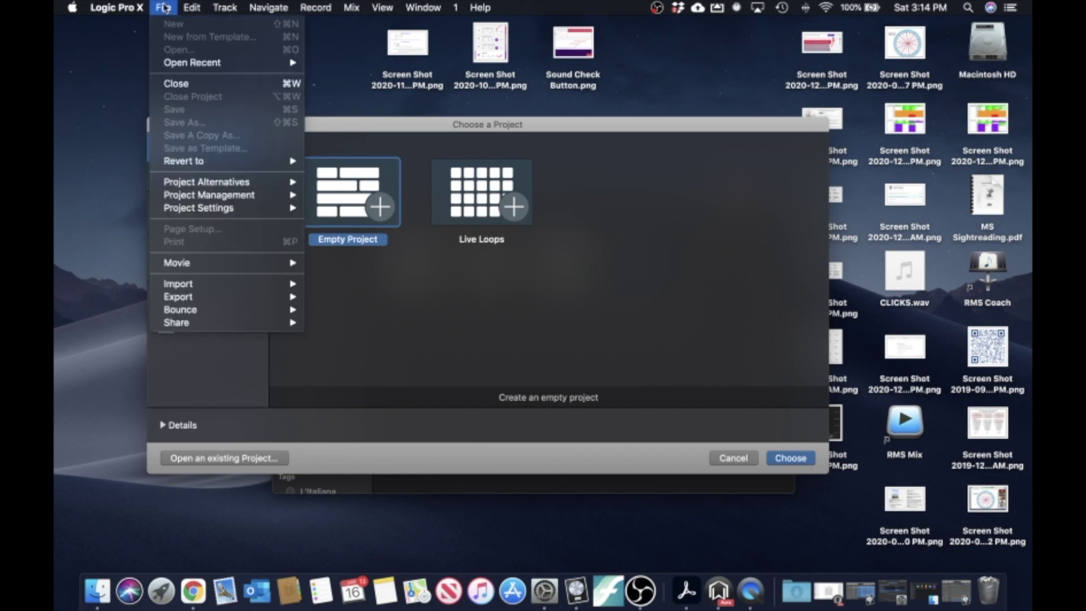
{"action": "left_click", "coordinate": [164, 8]}
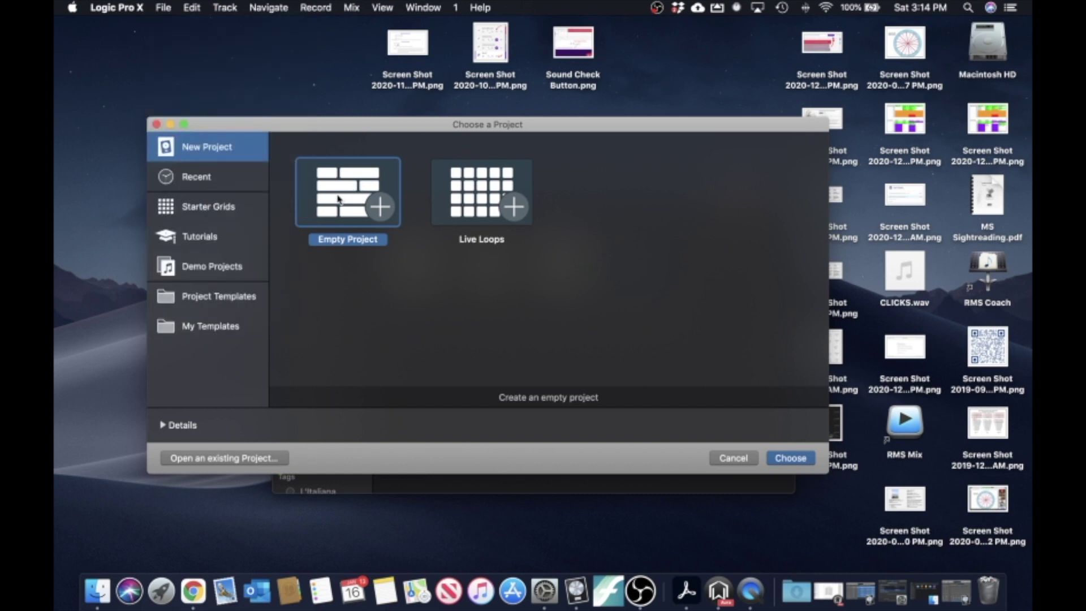
{"action": "double_click", "coordinate": [348, 189]}
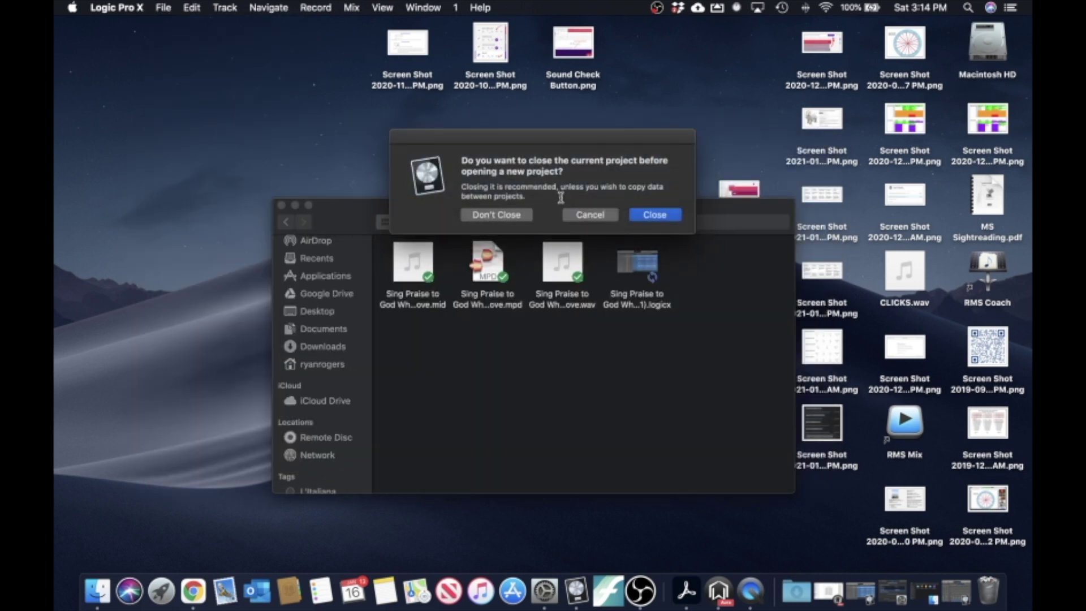
{"action": "left_click", "coordinate": [476, 216]}
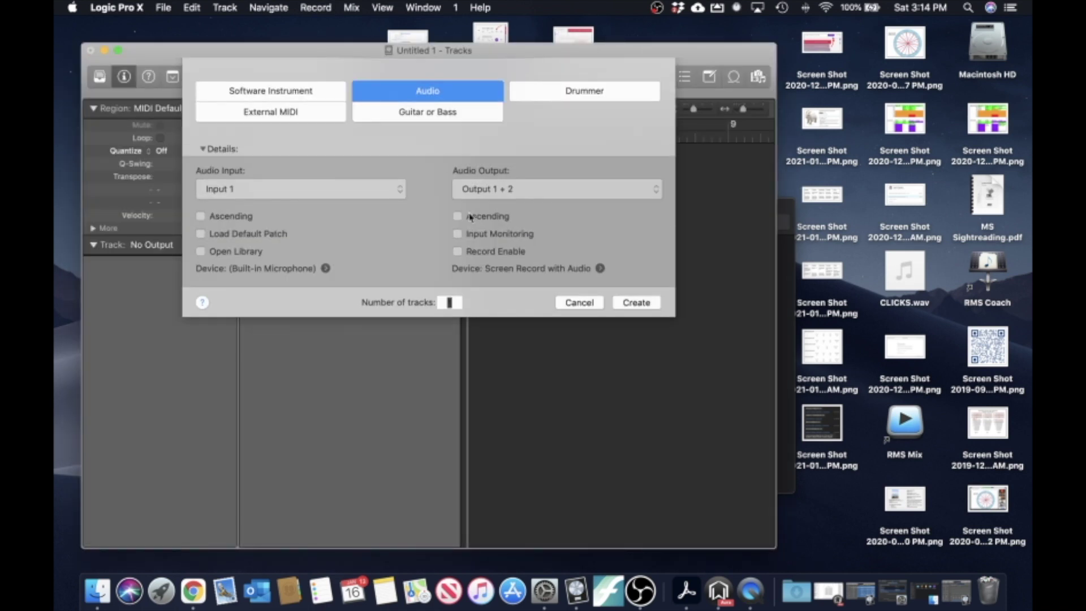
Create one audio track using Input 1 and Output 1 + 2
{"action": "left_click", "coordinate": [302, 96]}
{"action": "left_click", "coordinate": [303, 112]}
{"action": "left_click", "coordinate": [298, 94]}
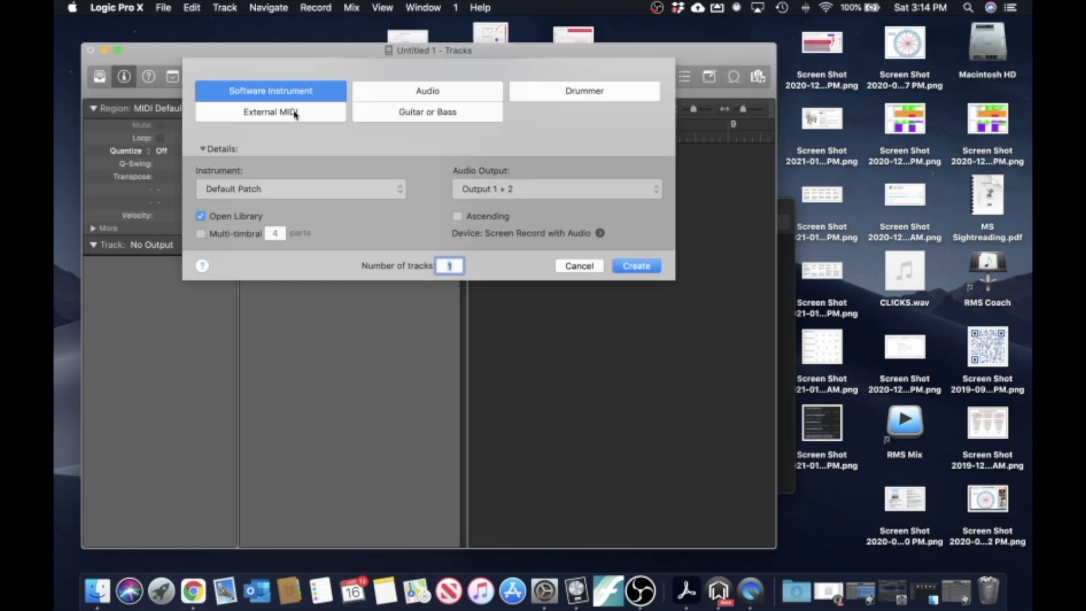
{"action": "left_click", "coordinate": [295, 112]}
{"action": "left_click", "coordinate": [470, 89]}
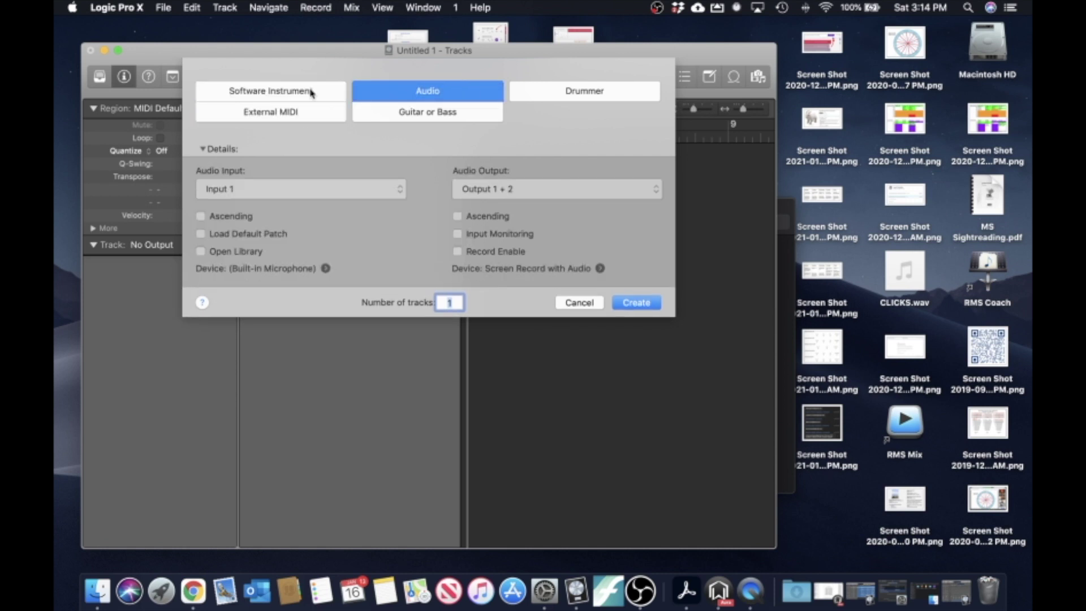
{"action": "left_click", "coordinate": [653, 304]}
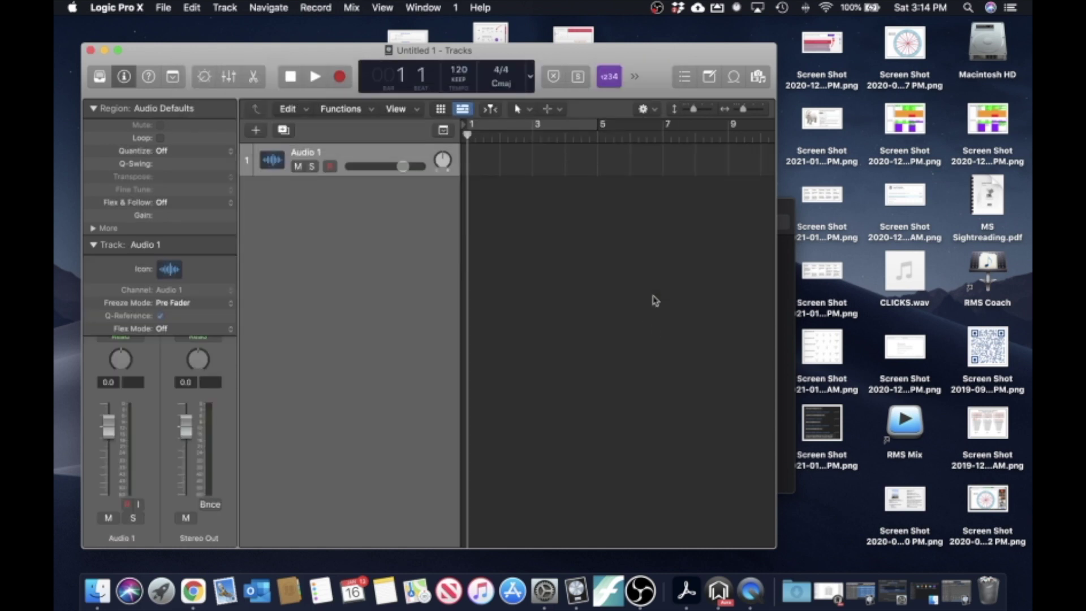
Collapse the Region and Track inspector sections and make the project window full screen
{"action": "left_click", "coordinate": [93, 244]}
{"action": "left_click", "coordinate": [94, 108]}
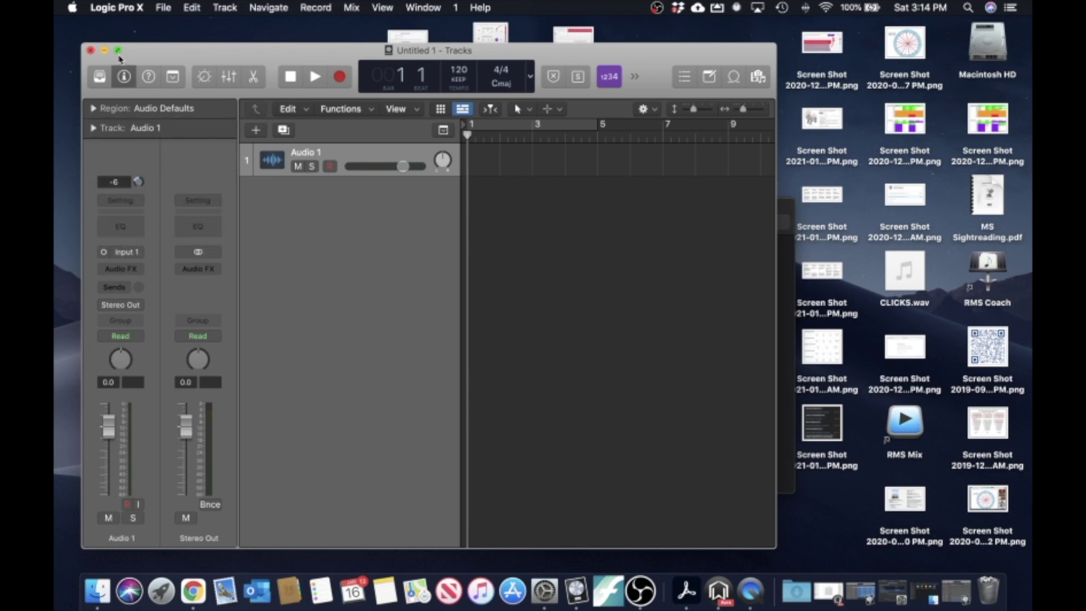
{"action": "left_click", "coordinate": [118, 51]}
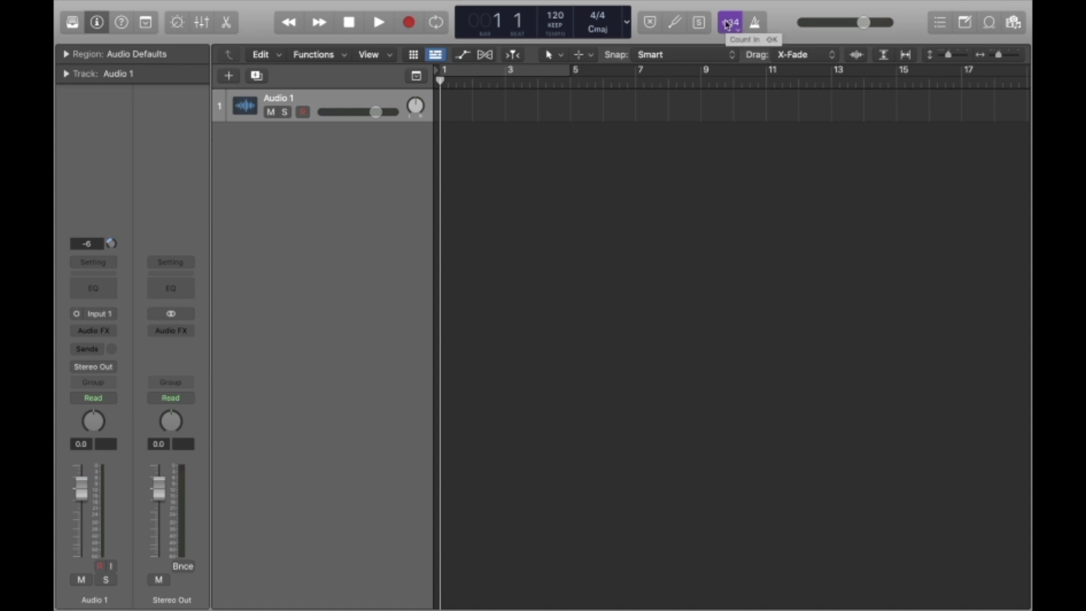
Turn off Count In and check in the preferences that Show Advanced Tools and its additional options are enabled
{"action": "left_click", "coordinate": [728, 25]}
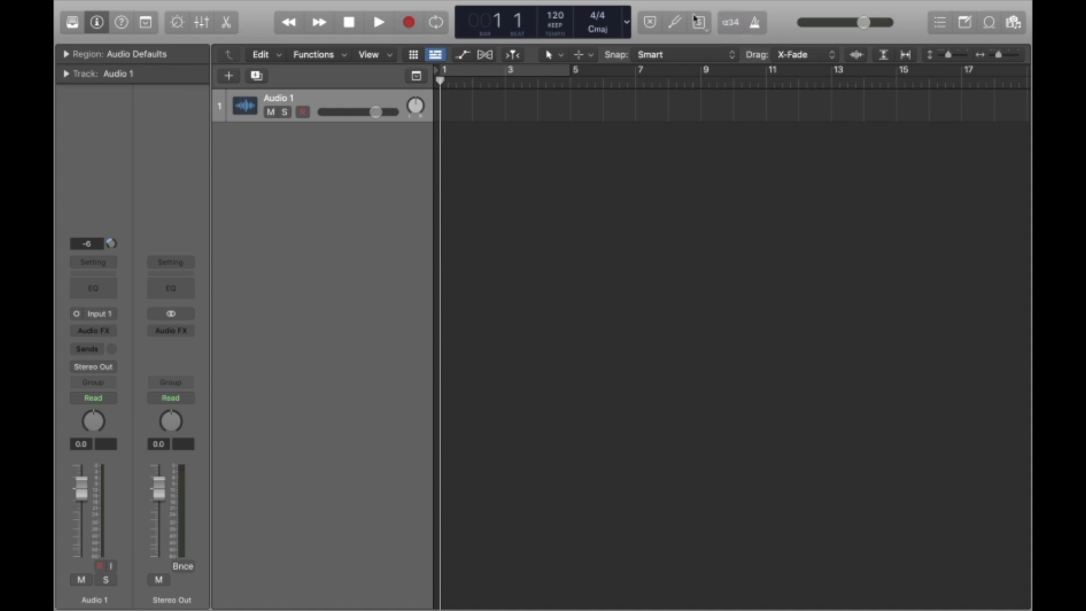
{"action": "mouse_move", "coordinate": [125, 5]}
{"action": "left_click", "coordinate": [134, 7]}
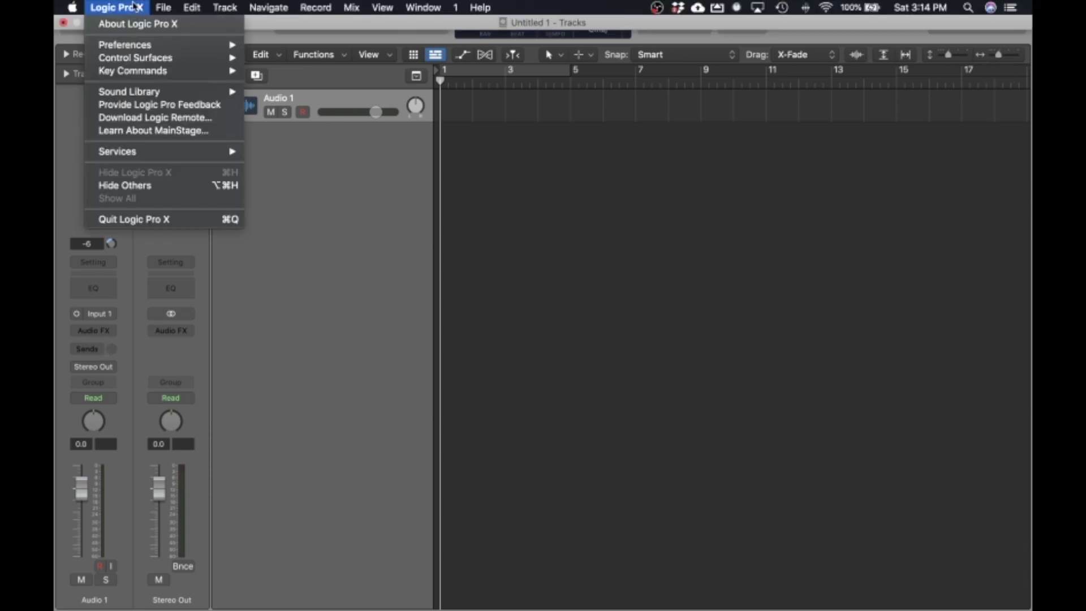
{"action": "mouse_move", "coordinate": [138, 51]}
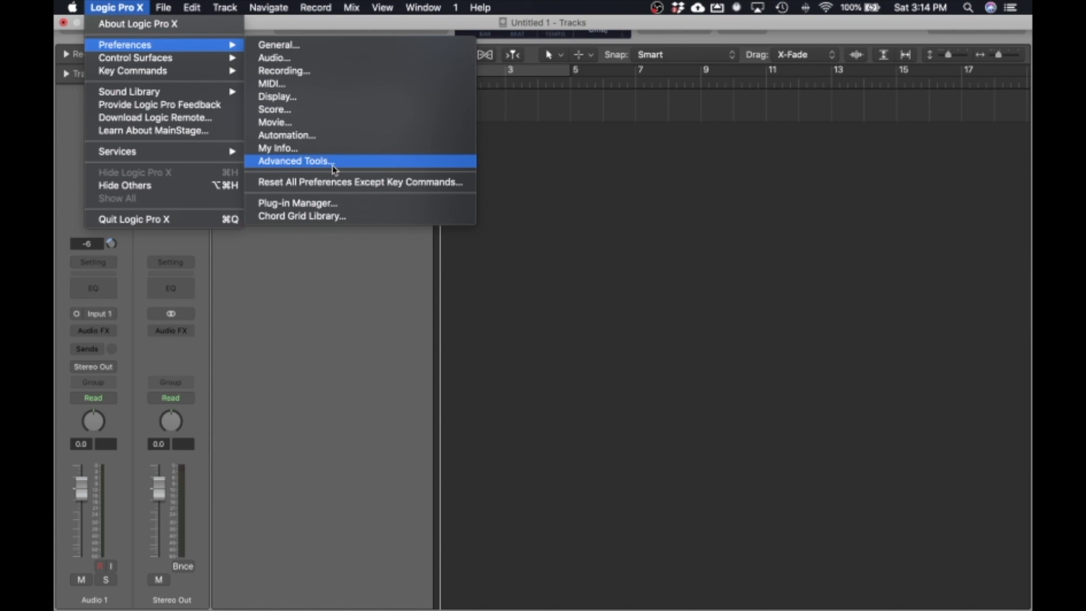
{"action": "left_click", "coordinate": [294, 162]}
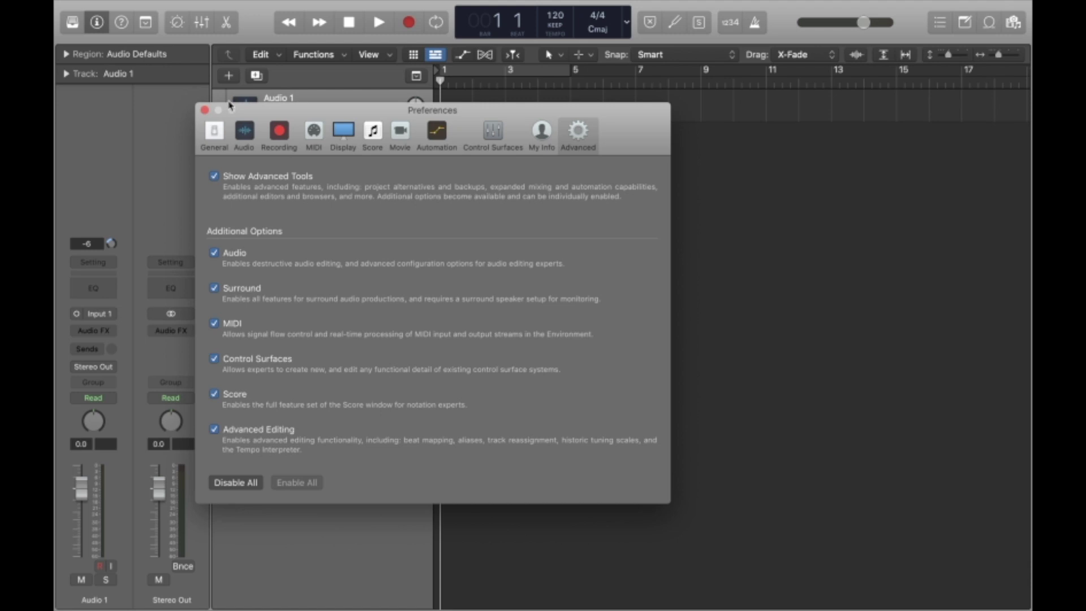
{"action": "left_click", "coordinate": [204, 110]}
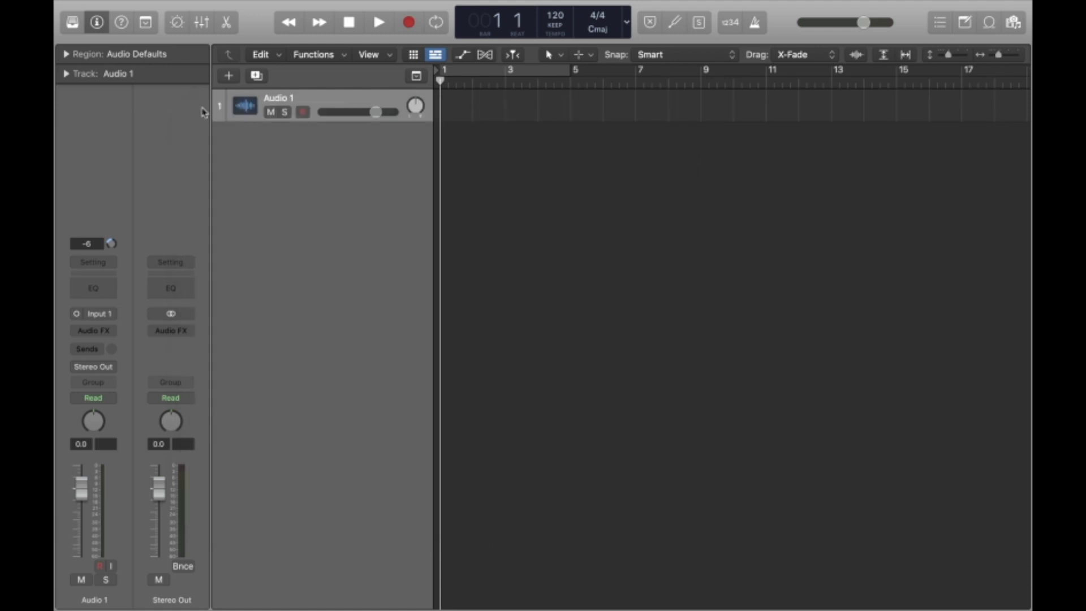
Briefly hide and restore the inspector, and look at the project's file browser before closing it
{"action": "left_click", "coordinate": [96, 21]}
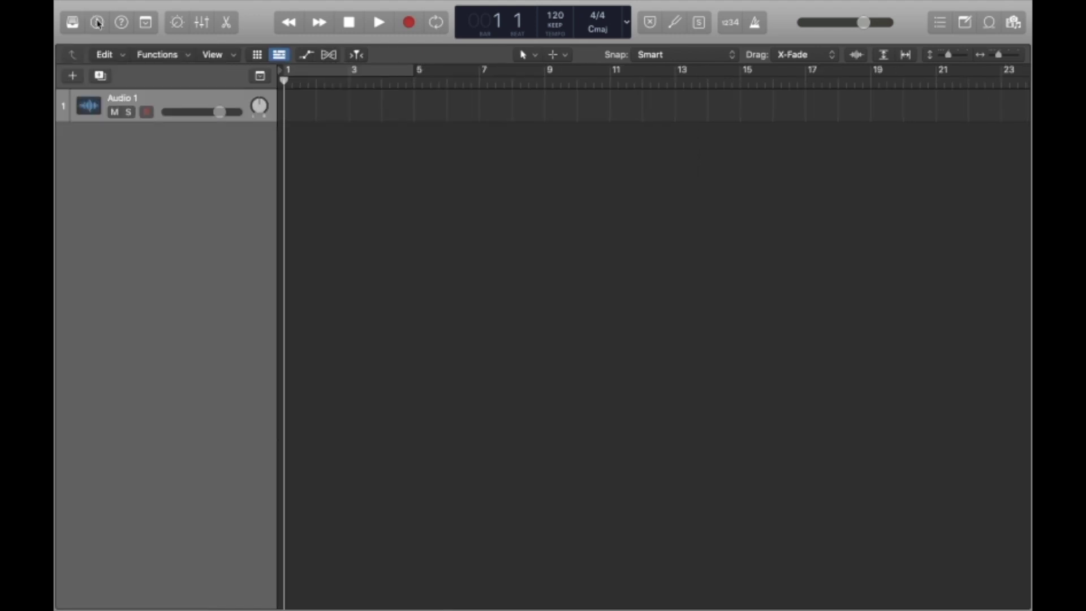
{"action": "left_click", "coordinate": [96, 21]}
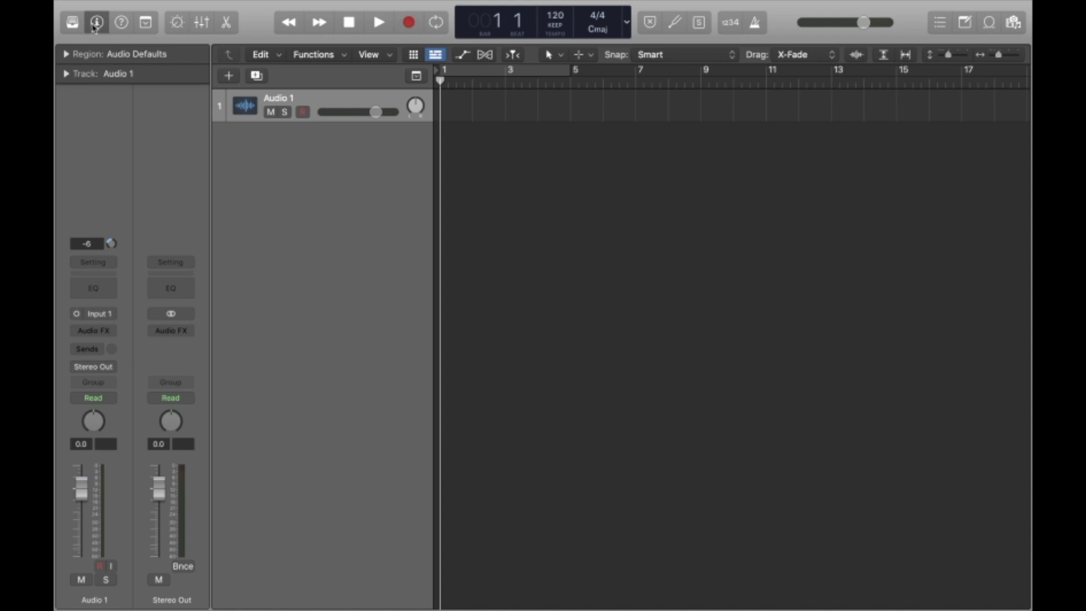
{"action": "left_click", "coordinate": [1013, 23]}
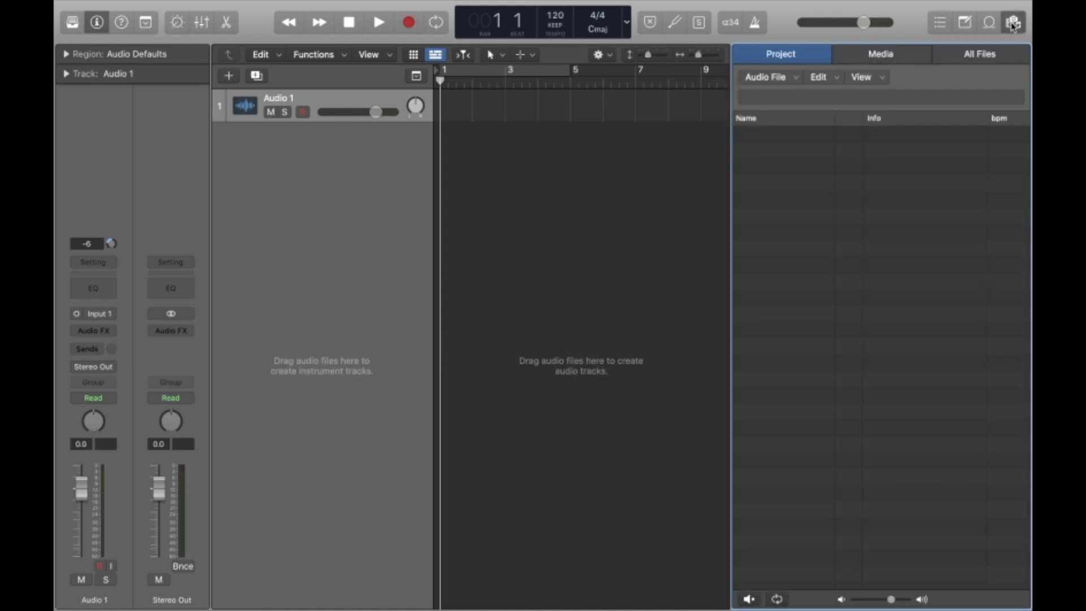
{"action": "left_click", "coordinate": [1013, 24]}
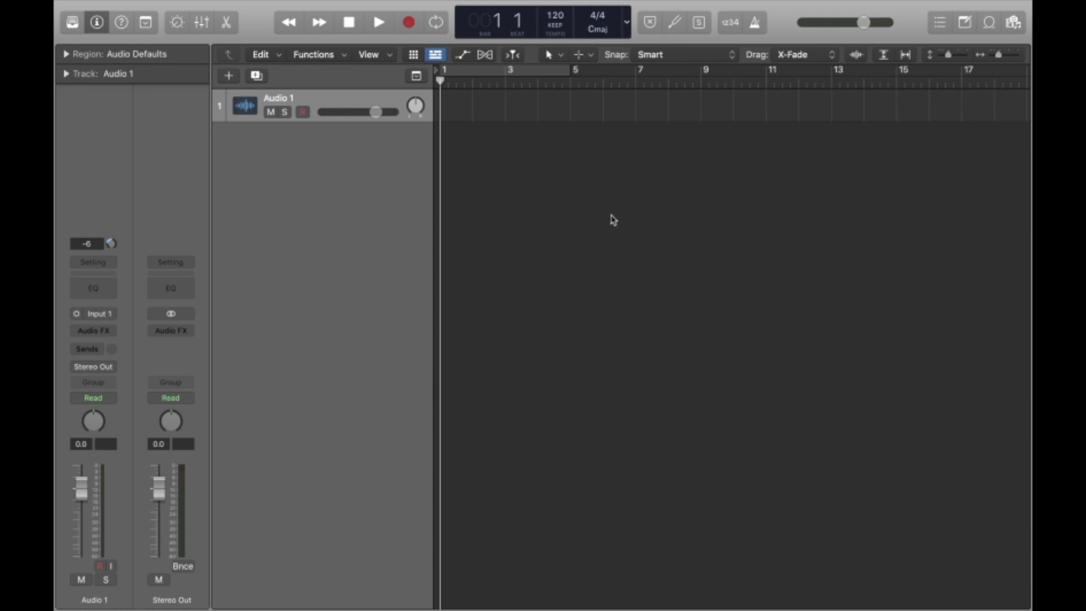
Review the audio device settings in the preferences, including the output device, input device and I/O buffer size
{"action": "mouse_move", "coordinate": [170, 3]}
{"action": "left_click", "coordinate": [116, 8]}
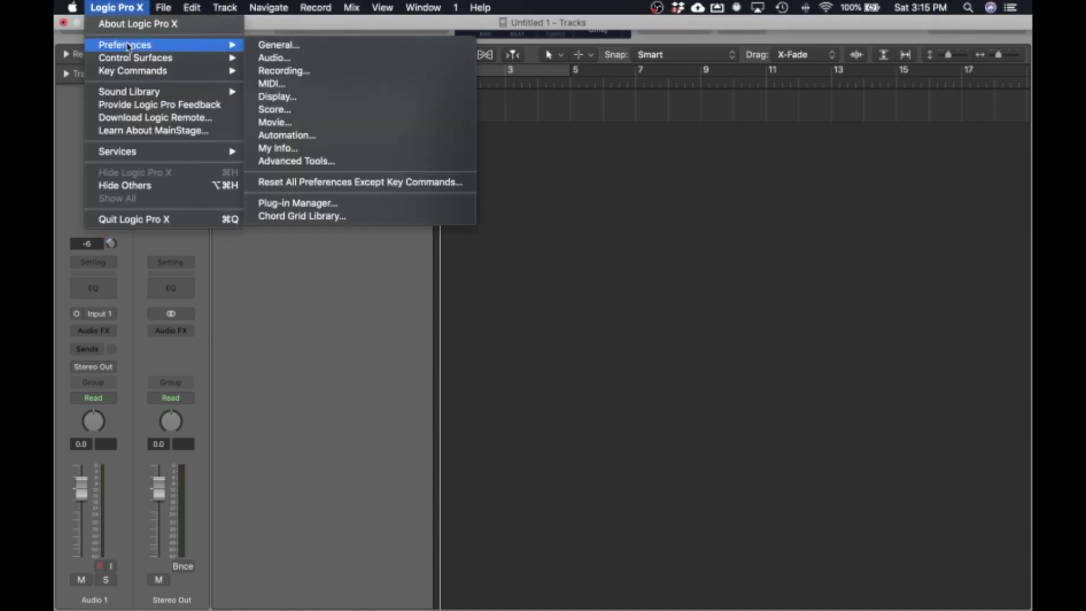
{"action": "left_click", "coordinate": [274, 57]}
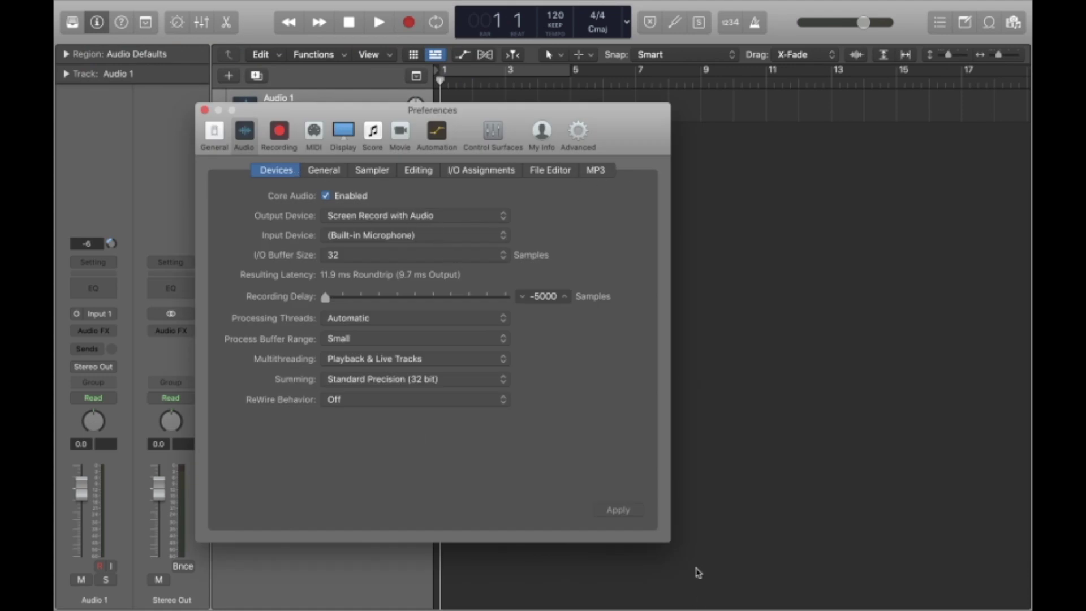
{"action": "left_click", "coordinate": [205, 110]}
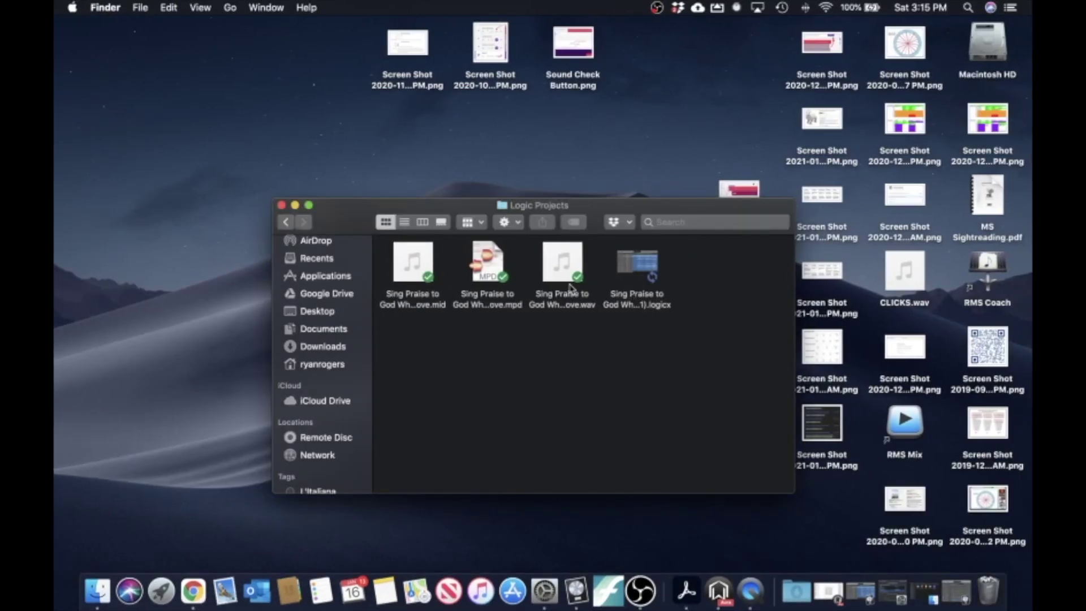
Import the Sing Praise to God Who Reigns Above WAV file from the Logic Projects folder onto the Audio 1 track at bar 1
{"action": "left_click", "coordinate": [540, 277]}
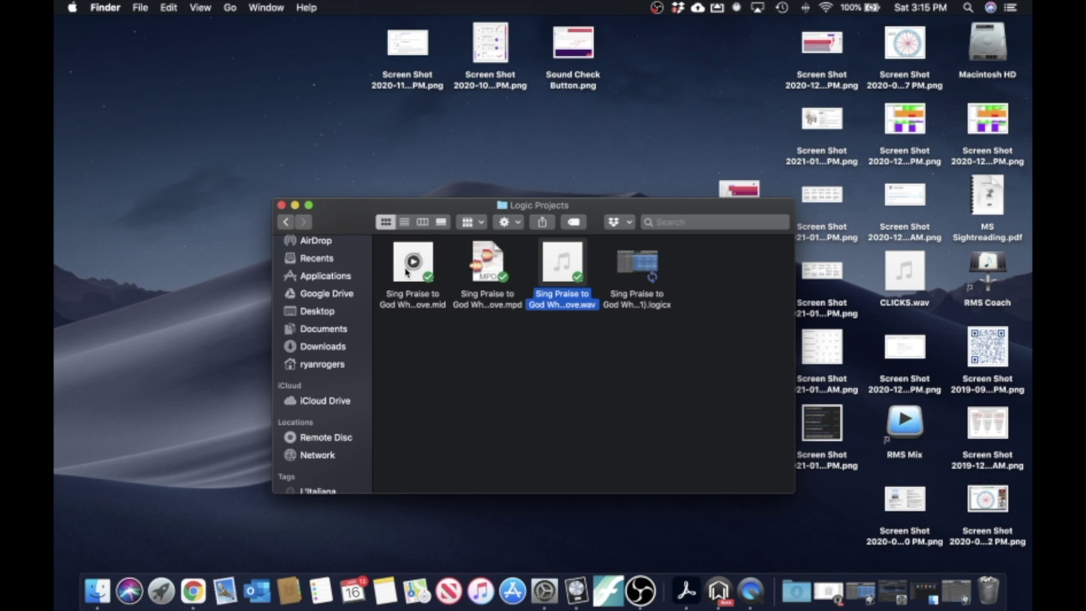
{"action": "left_click", "coordinate": [436, 277]}
{"action": "left_click", "coordinate": [434, 276]}
{"action": "left_click", "coordinate": [577, 285]}
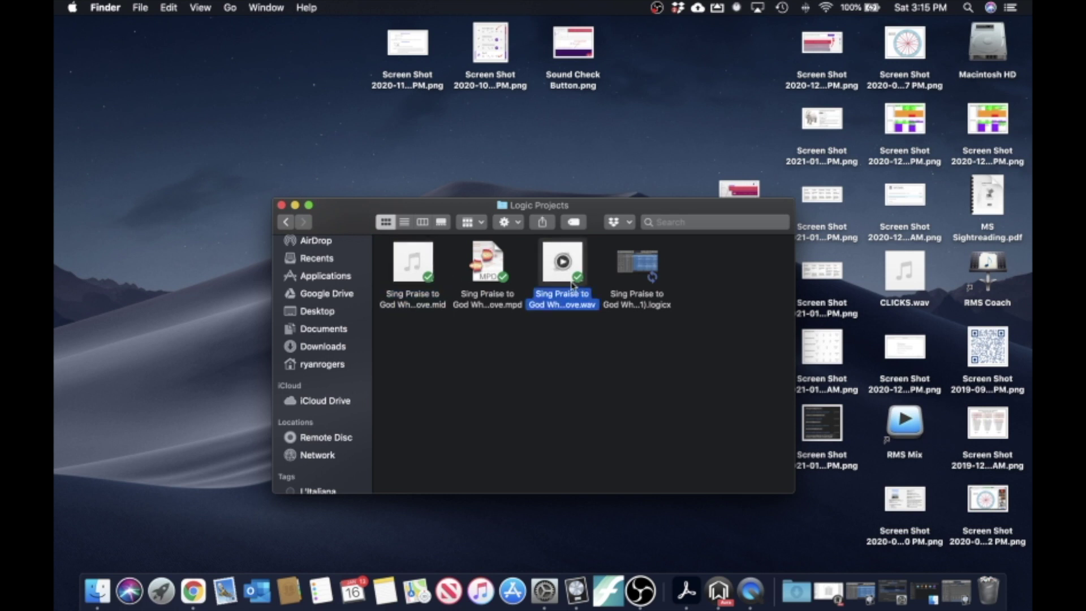
{"action": "left_click_drag", "start_coordinate": [547, 281], "coordinate": [436, 116]}
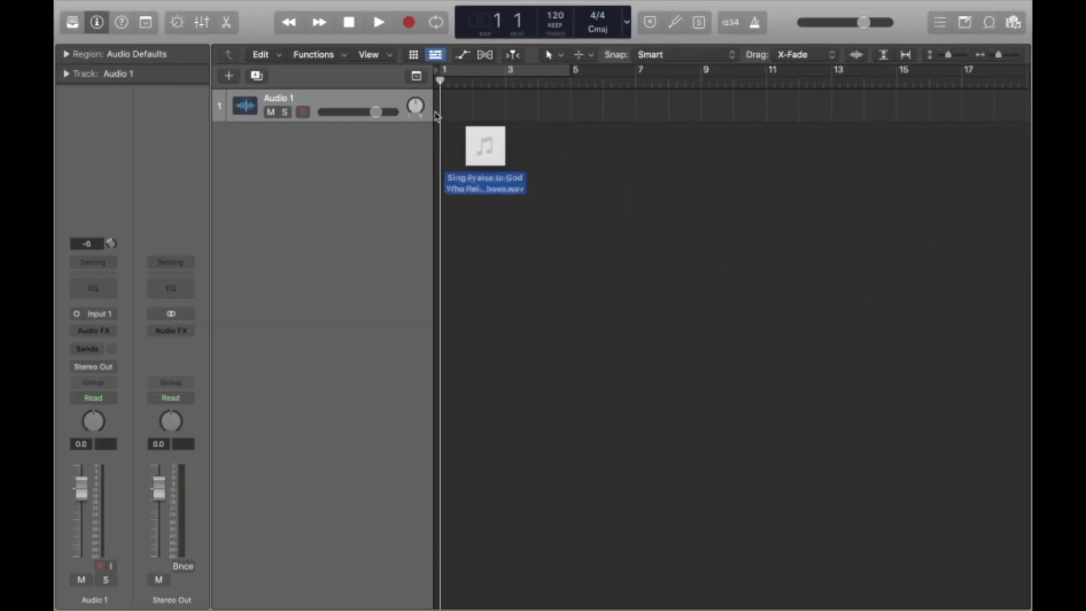
{"action": "key", "text": "ctrl+Left"}
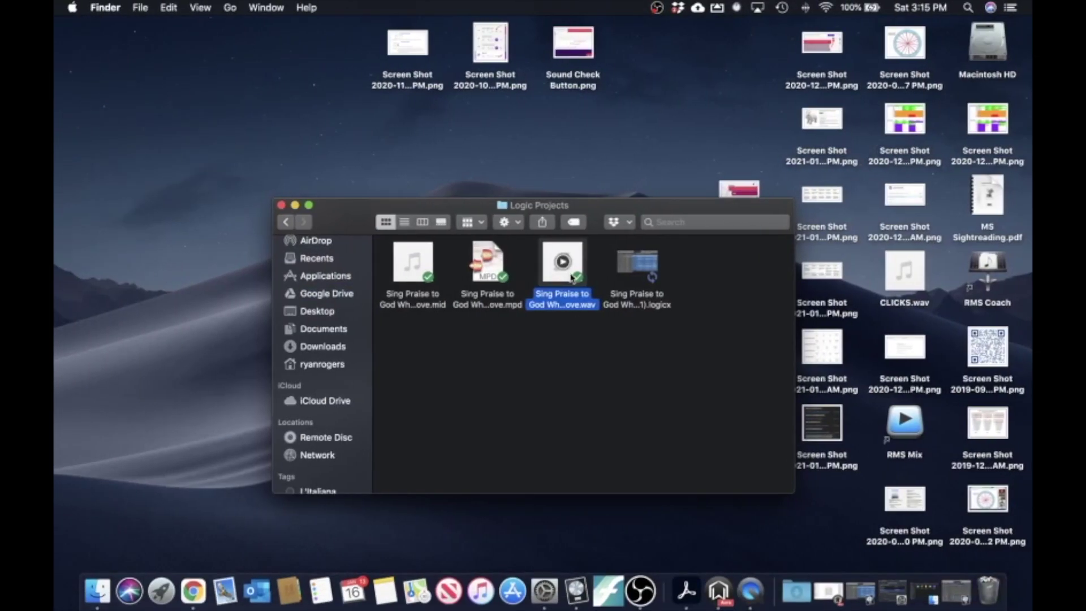
{"action": "left_click_drag", "start_coordinate": [1025, 325], "coordinate": [438, 105]}
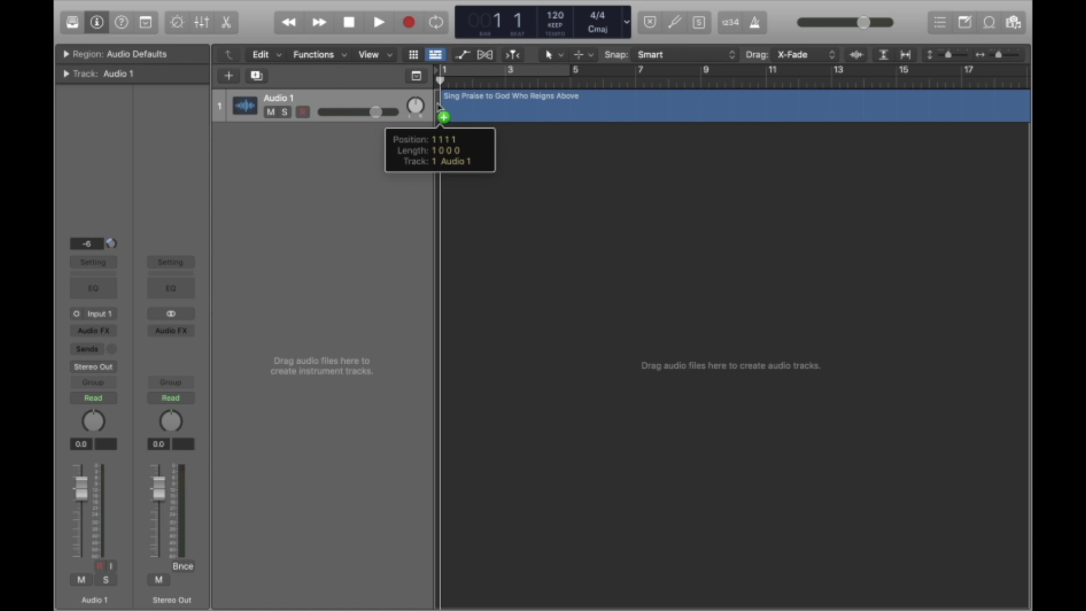
{"action": "mouse_move", "coordinate": [438, 105]}
{"action": "left_mouse_down"}
{"action": "mouse_move", "coordinate": [426, 73]}
{"action": "mouse_move", "coordinate": [437, 106]}
{"action": "mouse_move", "coordinate": [417, 107]}
{"action": "mouse_move", "coordinate": [438, 109]}
{"action": "left_mouse_up"}
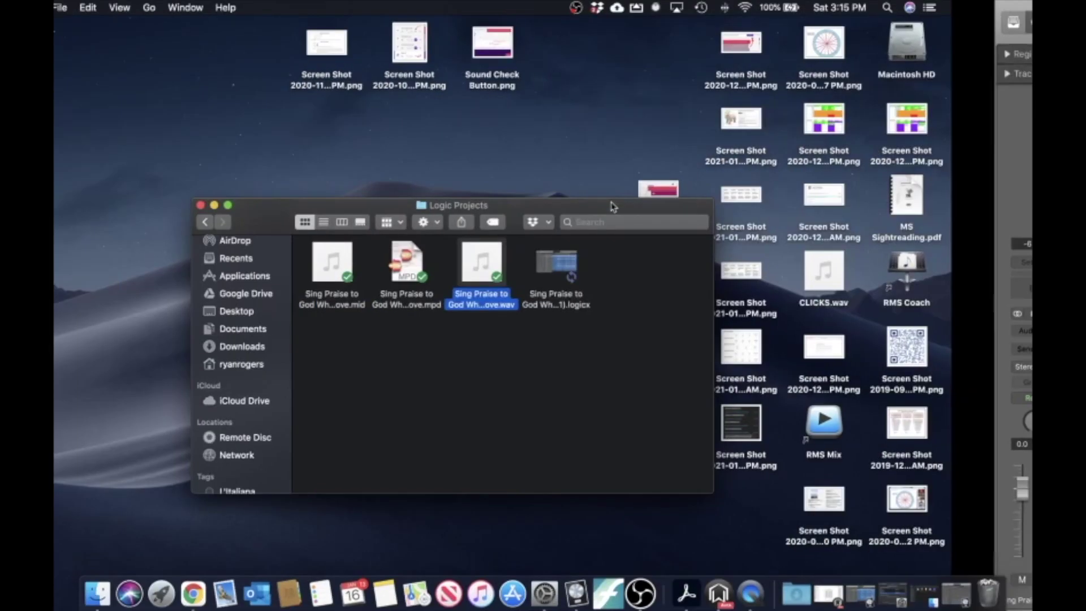
Import the matching Sing Praise MIDI file below the audio track at bar 1 and return the playhead to the project start
{"action": "left_click", "coordinate": [336, 279]}
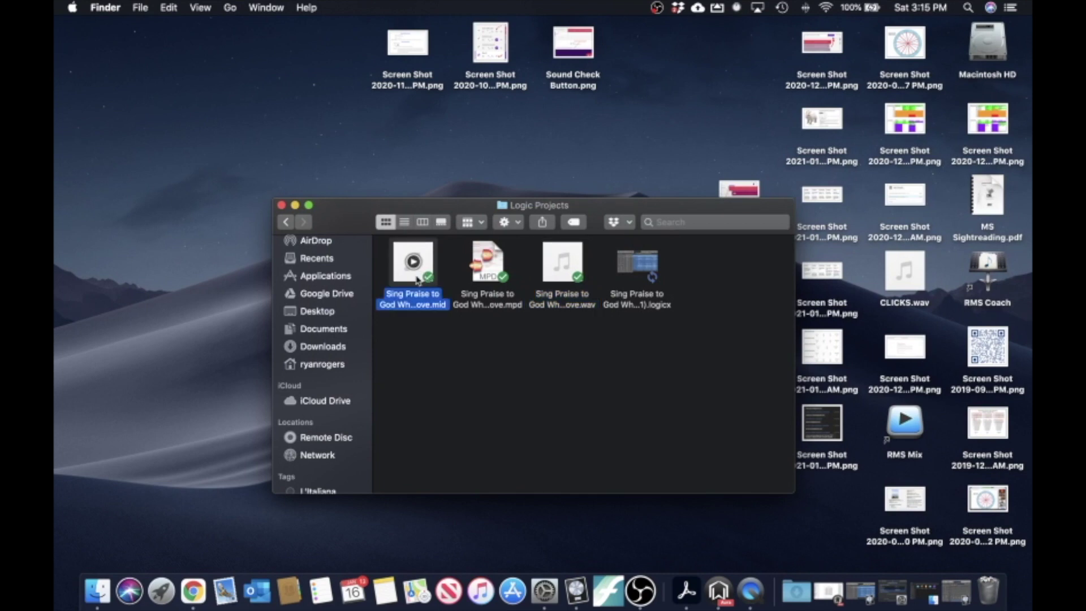
{"action": "left_click_drag", "start_coordinate": [417, 279], "coordinate": [441, 148]}
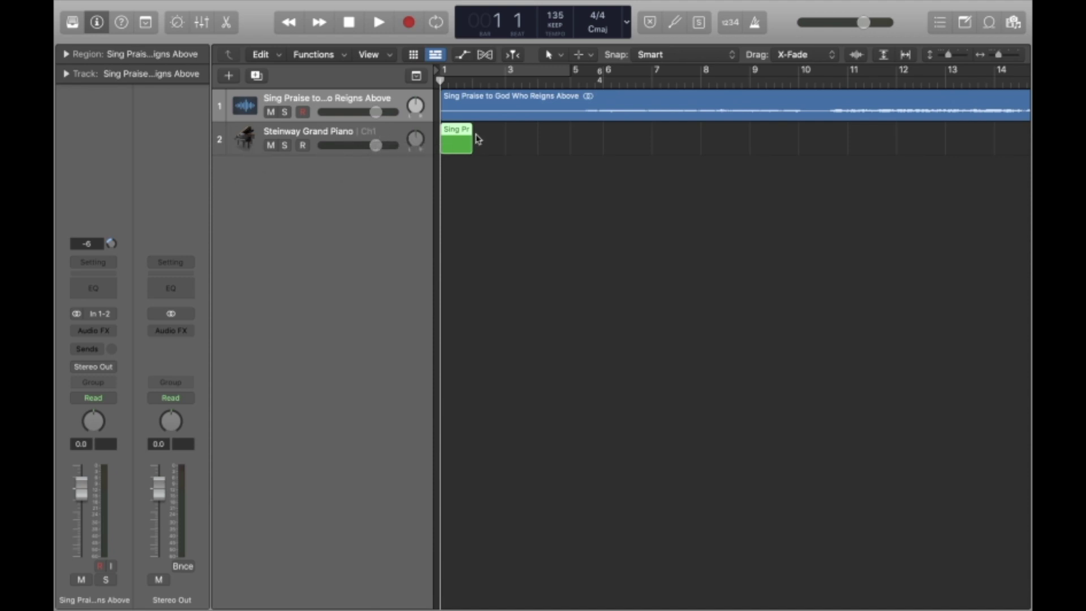
{"action": "left_click_drag", "start_coordinate": [538, 80], "coordinate": [416, 102]}
{"action": "left_click", "coordinate": [482, 84]}
{"action": "left_click_drag", "start_coordinate": [486, 88], "coordinate": [419, 102]}
Add a 4/4 time signature at the start of the project in the signature list
{"action": "left_click", "coordinate": [940, 24]}
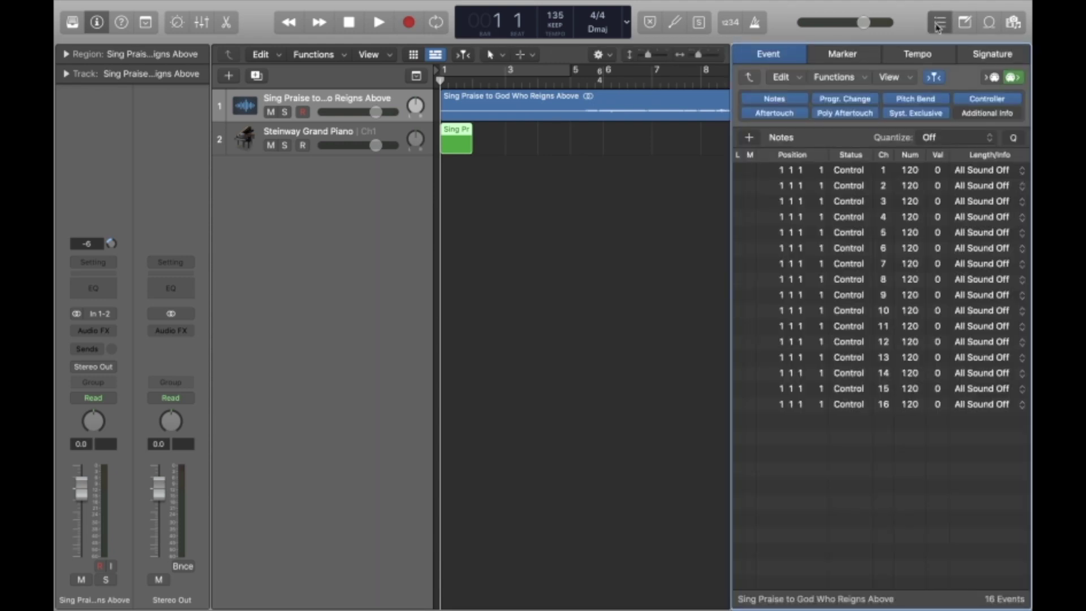
{"action": "left_click", "coordinate": [974, 55]}
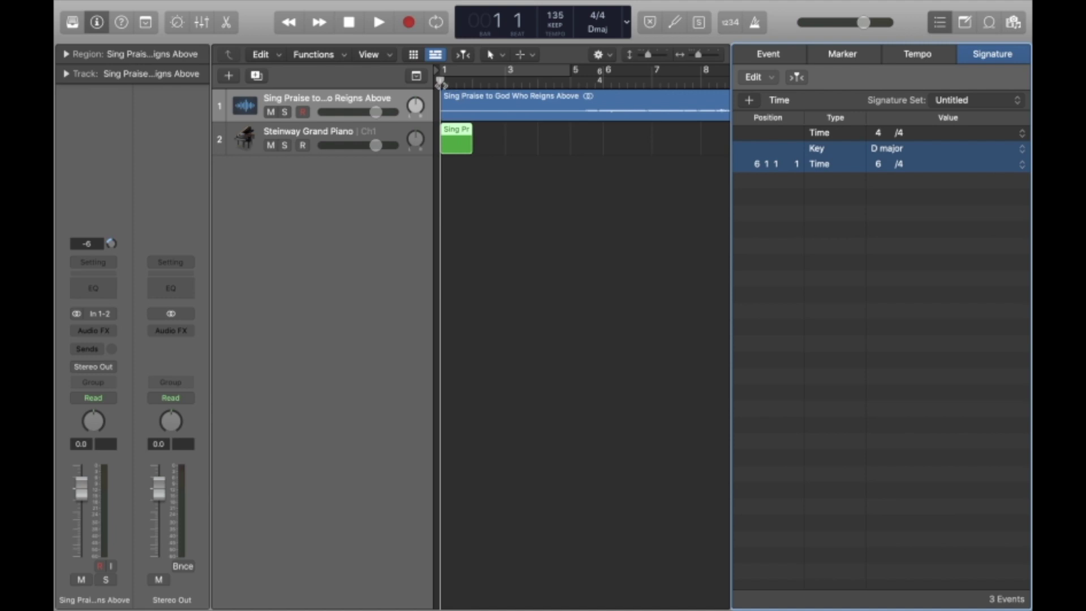
{"action": "mouse_move", "coordinate": [441, 82]}
{"action": "left_mouse_down"}
{"action": "mouse_move", "coordinate": [590, 85]}
{"action": "mouse_move", "coordinate": [472, 83]}
{"action": "mouse_move", "coordinate": [414, 96]}
{"action": "mouse_move", "coordinate": [449, 81]}
{"action": "mouse_move", "coordinate": [393, 85]}
{"action": "left_mouse_up"}
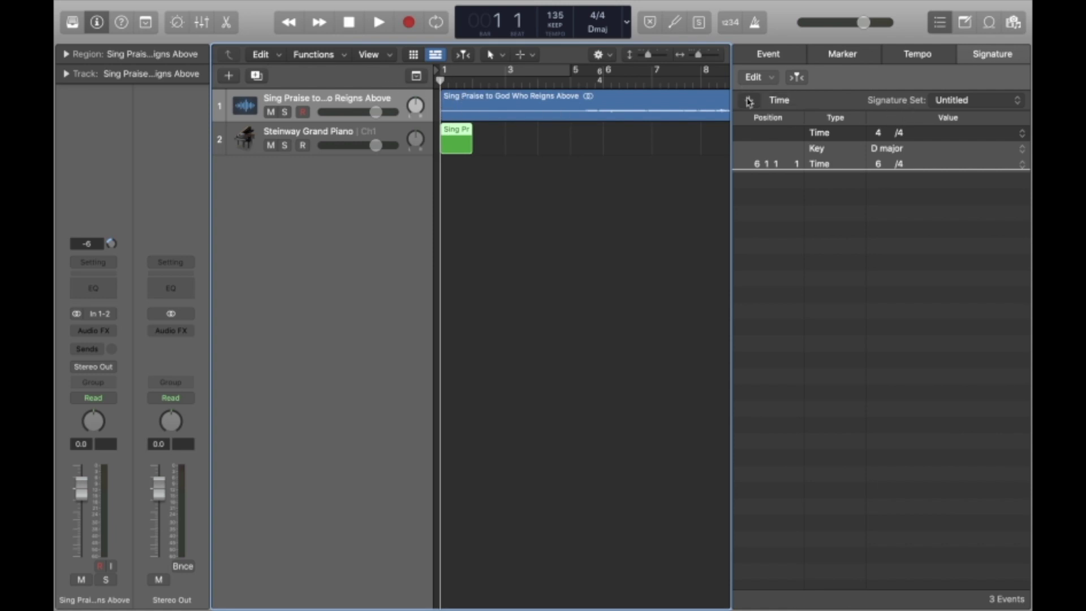
{"action": "left_click", "coordinate": [750, 102]}
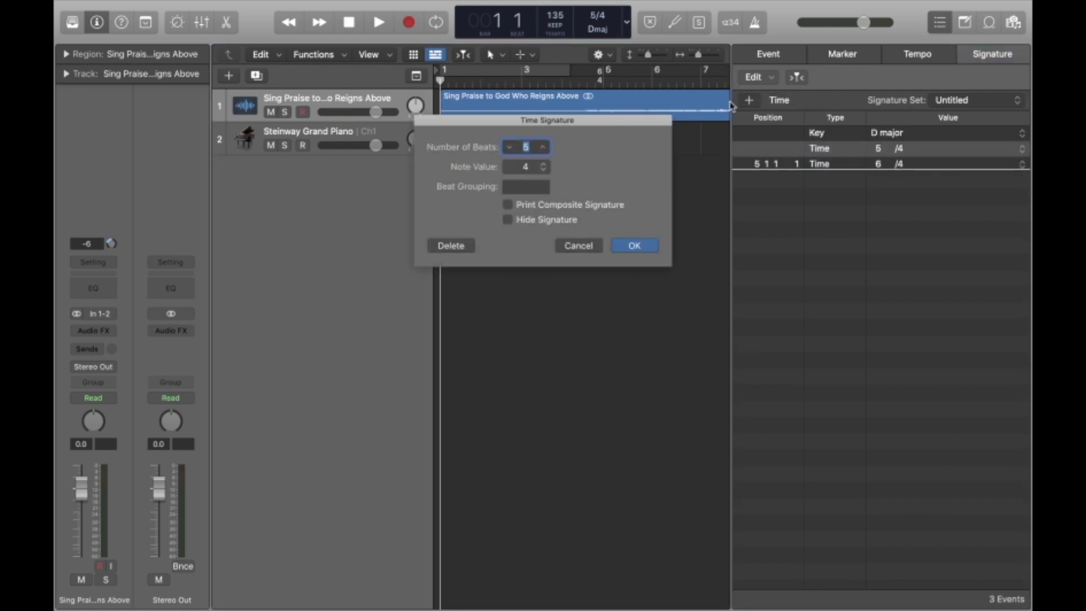
{"action": "type", "text": "4"}
{"action": "left_click", "coordinate": [634, 246]}
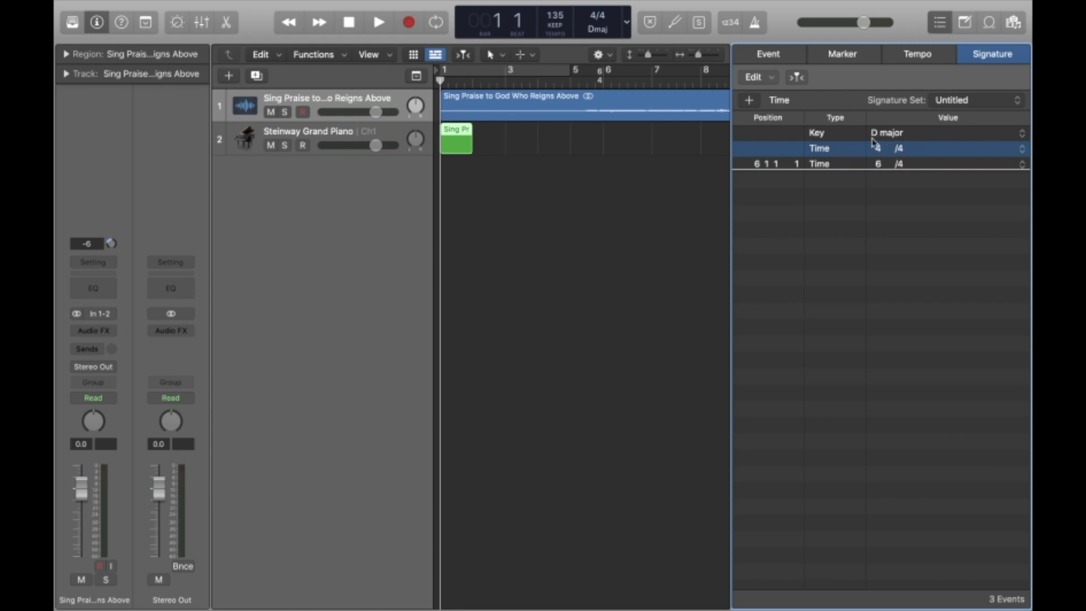
Close the signature list and delete the Steinway Grand Piano track together with its MIDI region
{"action": "left_click", "coordinate": [941, 22]}
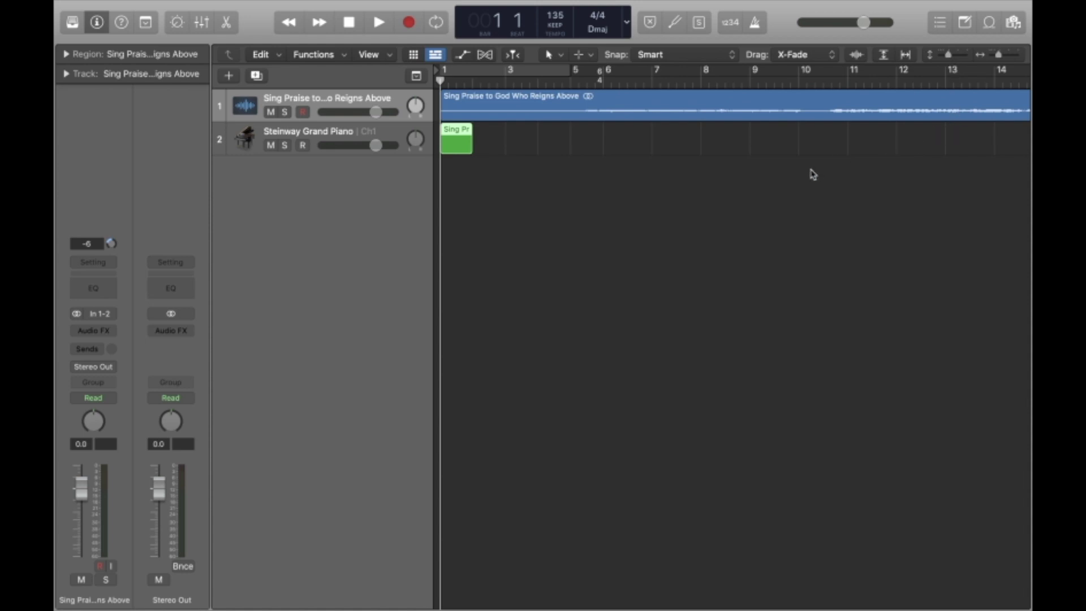
{"action": "left_click", "coordinate": [352, 141]}
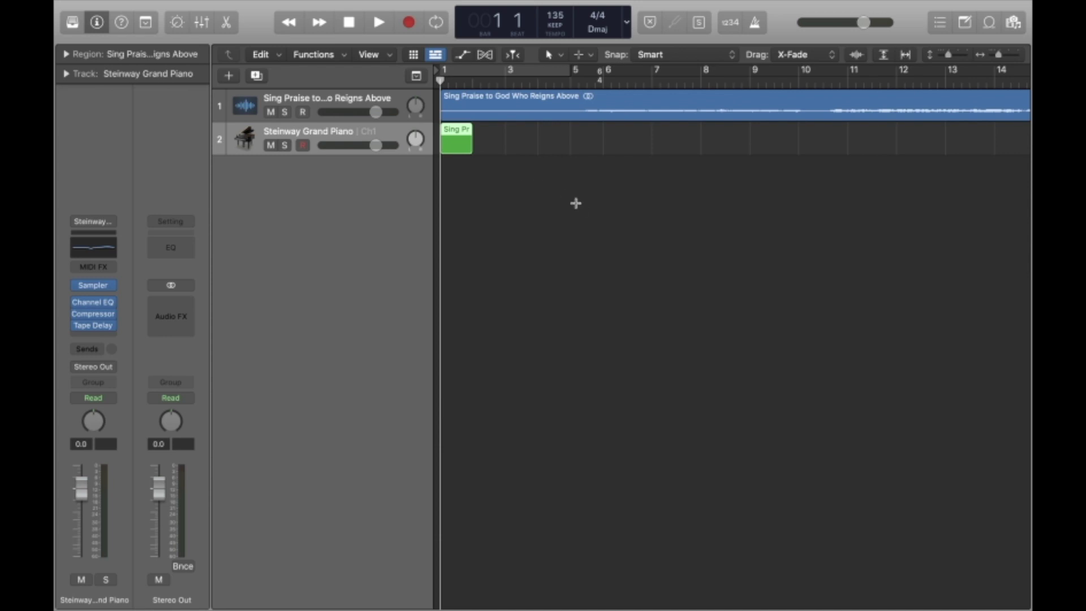
{"action": "key", "text": "super+BackSpace"}
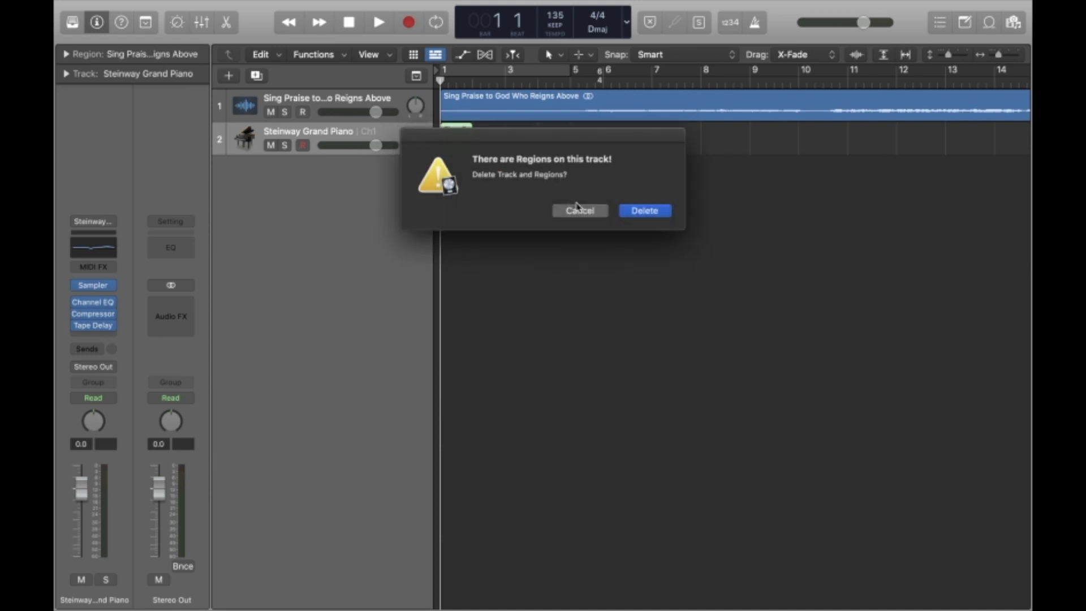
{"action": "left_click", "coordinate": [656, 218]}
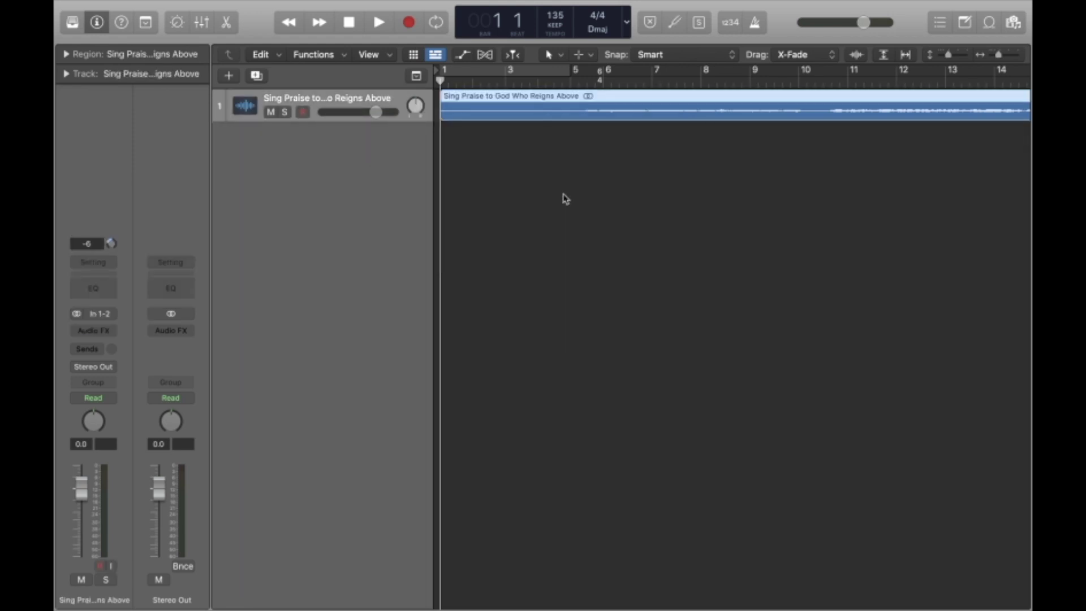
Import all eleven vocal WAV files from the Soundtrap Exports folder at bar 1, creating new tracks below the hymn audio track
{"action": "key", "text": "ctrl+Left"}
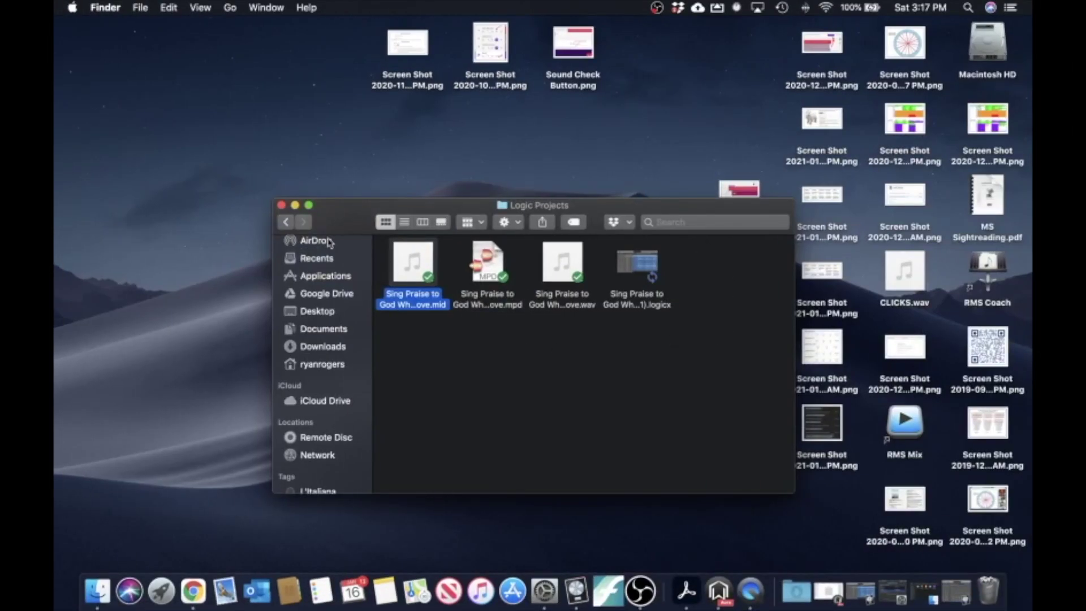
{"action": "left_click", "coordinate": [286, 221]}
{"action": "double_click", "coordinate": [562, 262]}
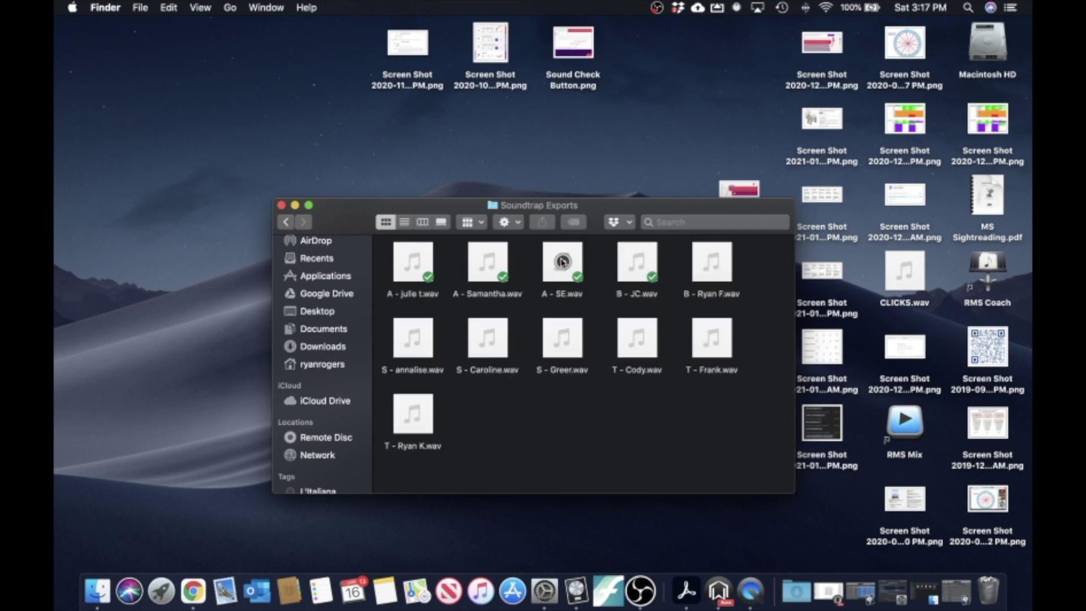
{"action": "left_click_drag", "start_coordinate": [758, 261], "coordinate": [384, 453]}
{"action": "left_click_drag", "start_coordinate": [419, 265], "coordinate": [438, 144]}
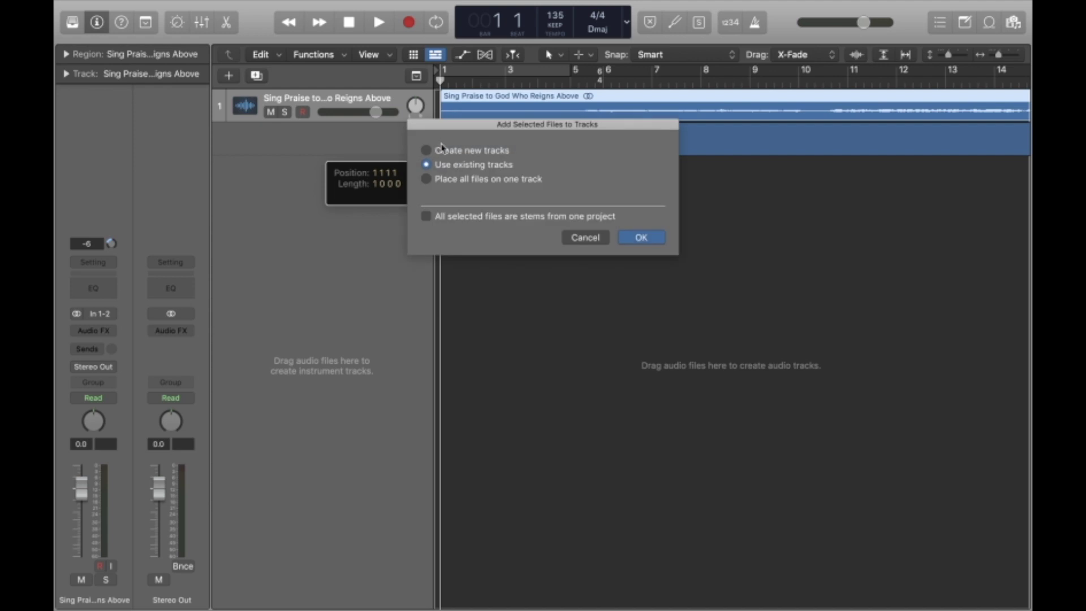
{"action": "left_click", "coordinate": [462, 153]}
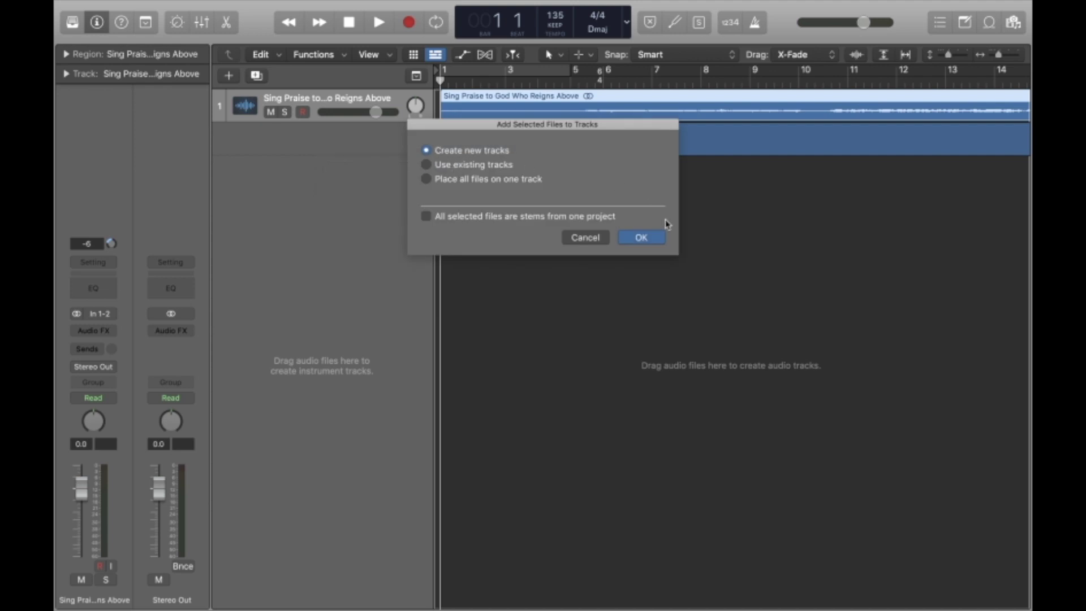
{"action": "left_click", "coordinate": [655, 239]}
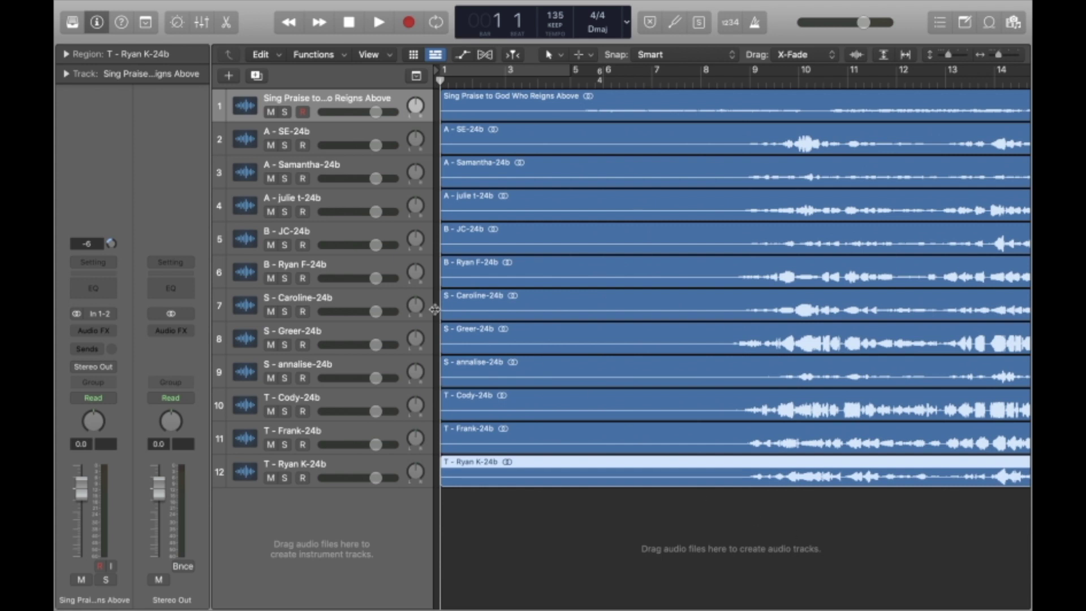
Move the three soprano tracks directly below the hymn track and the two bass tracks to the end of the track list
{"action": "left_click", "coordinate": [346, 301]}
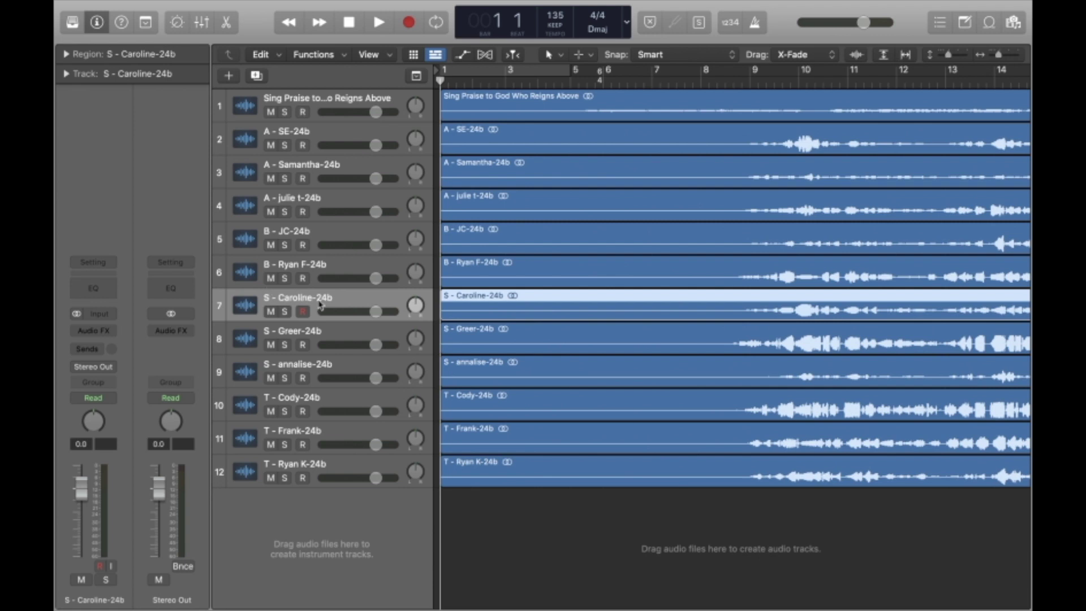
{"action": "left_click", "coordinate": [322, 368], "text": "shift"}
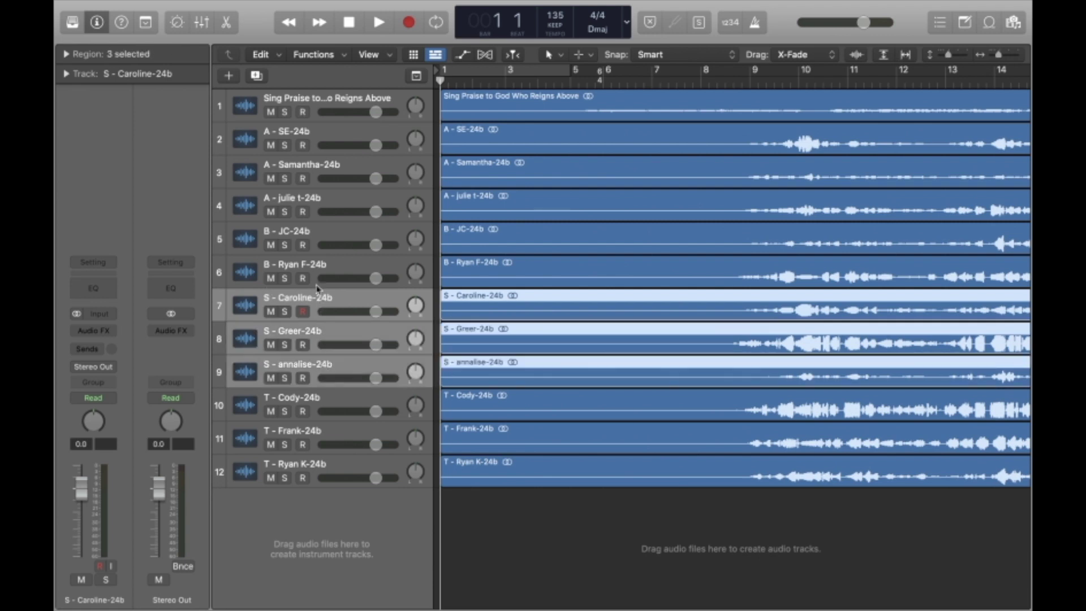
{"action": "left_click_drag", "start_coordinate": [316, 302], "coordinate": [319, 131]}
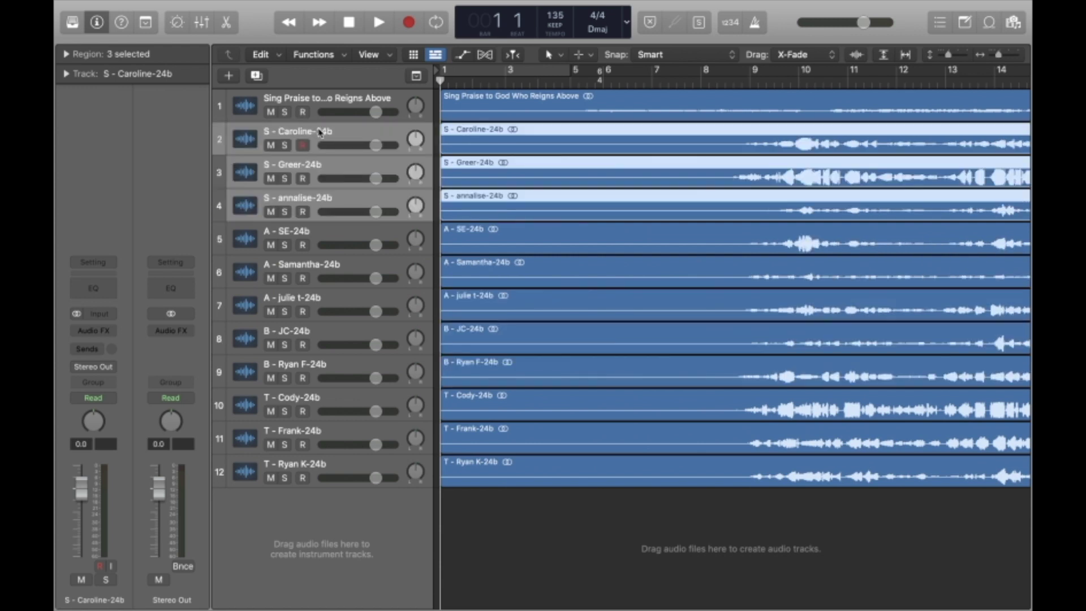
{"action": "left_click", "coordinate": [314, 333]}
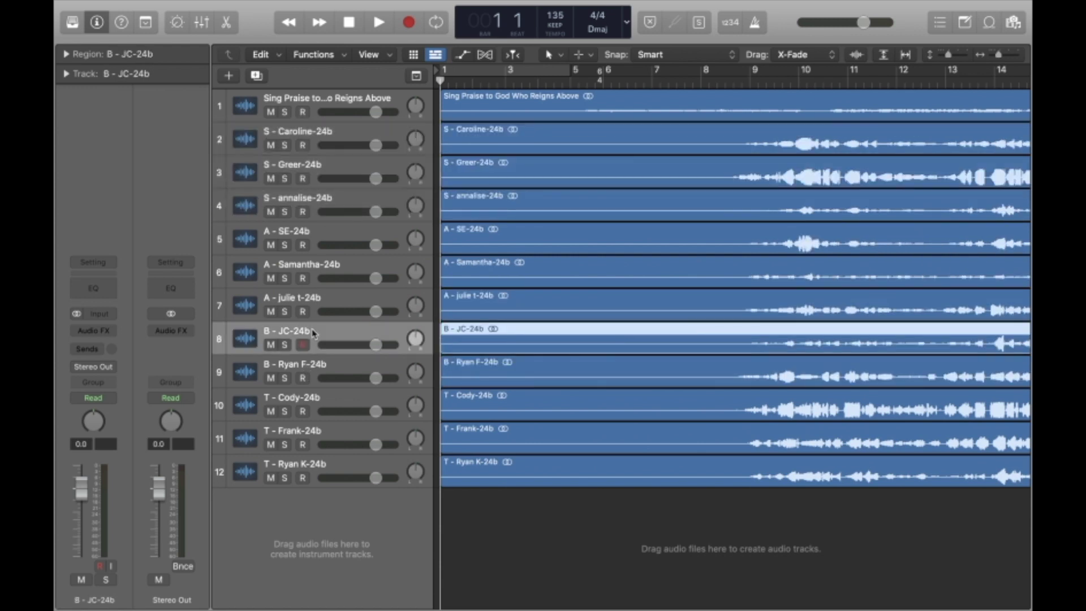
{"action": "left_click", "coordinate": [319, 368], "text": "shift"}
{"action": "left_click_drag", "start_coordinate": [319, 337], "coordinate": [316, 496]}
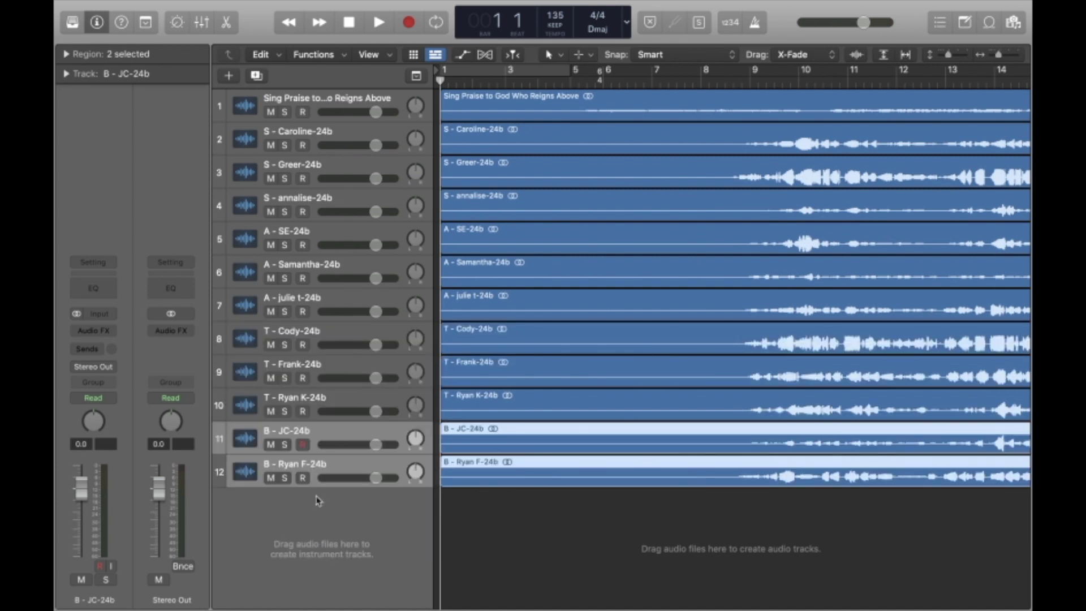
Reorder singers within sections: second soprano below the third, second alto above the first, and third tenor above the first
{"action": "left_click", "coordinate": [321, 136]}
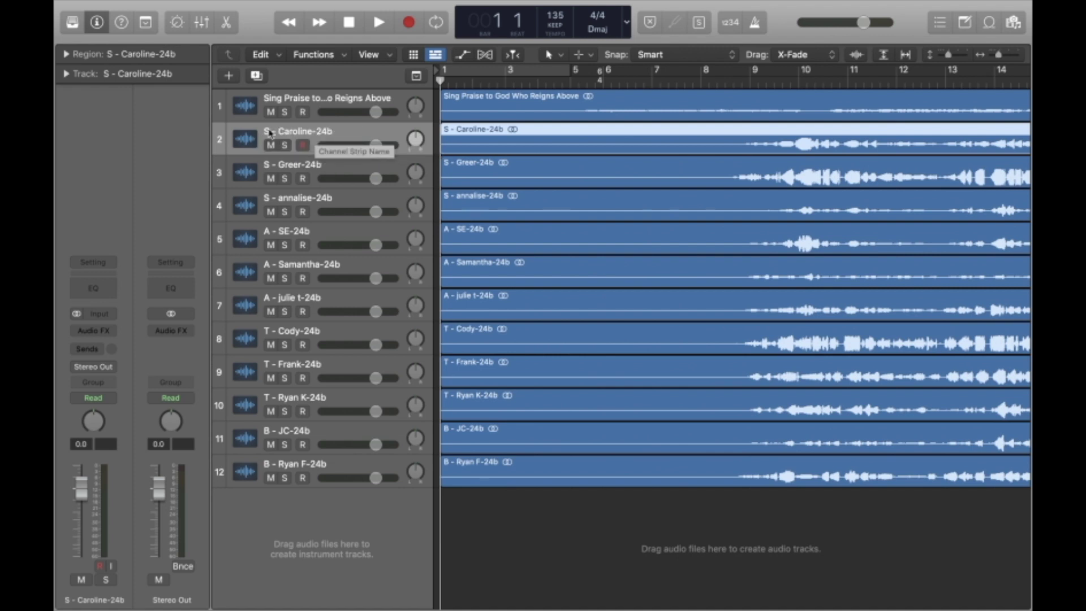
{"action": "left_click", "coordinate": [324, 169]}
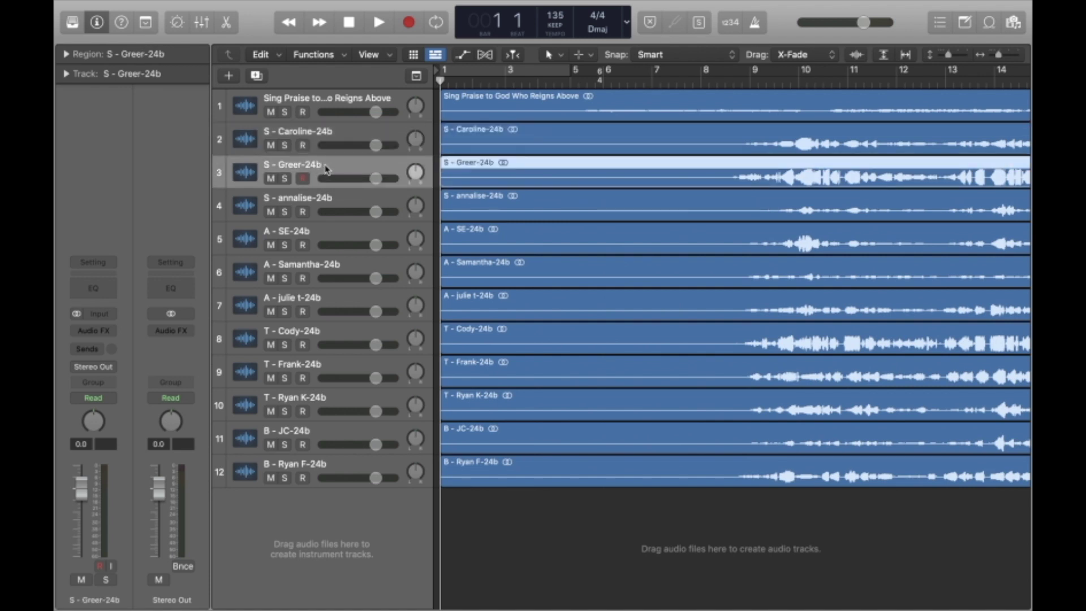
{"action": "left_click_drag", "start_coordinate": [326, 168], "coordinate": [325, 213]}
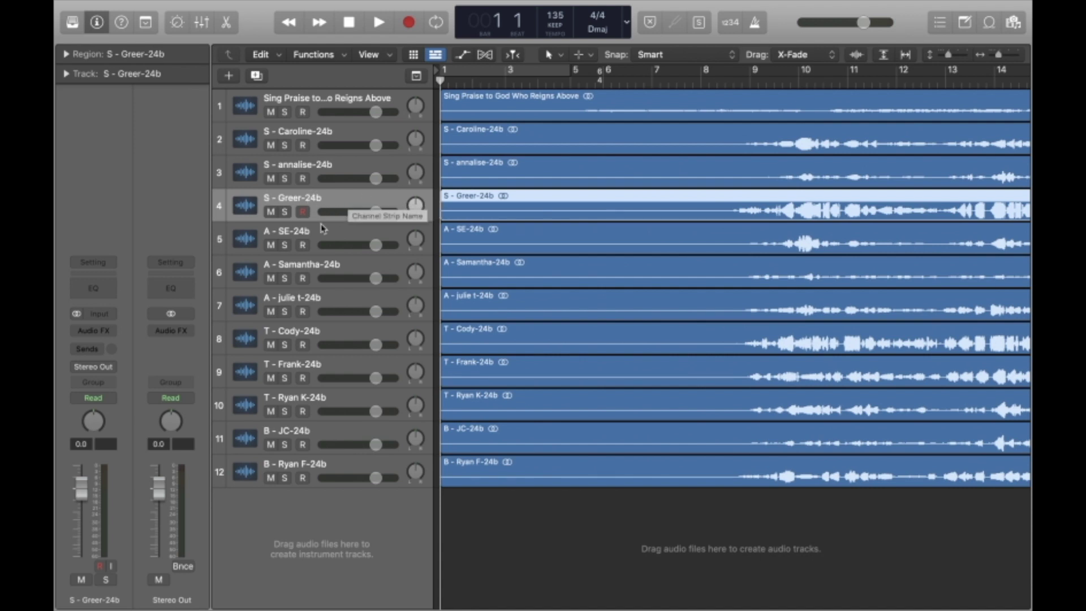
{"action": "left_click", "coordinate": [344, 268]}
{"action": "left_click_drag", "start_coordinate": [353, 269], "coordinate": [352, 232]}
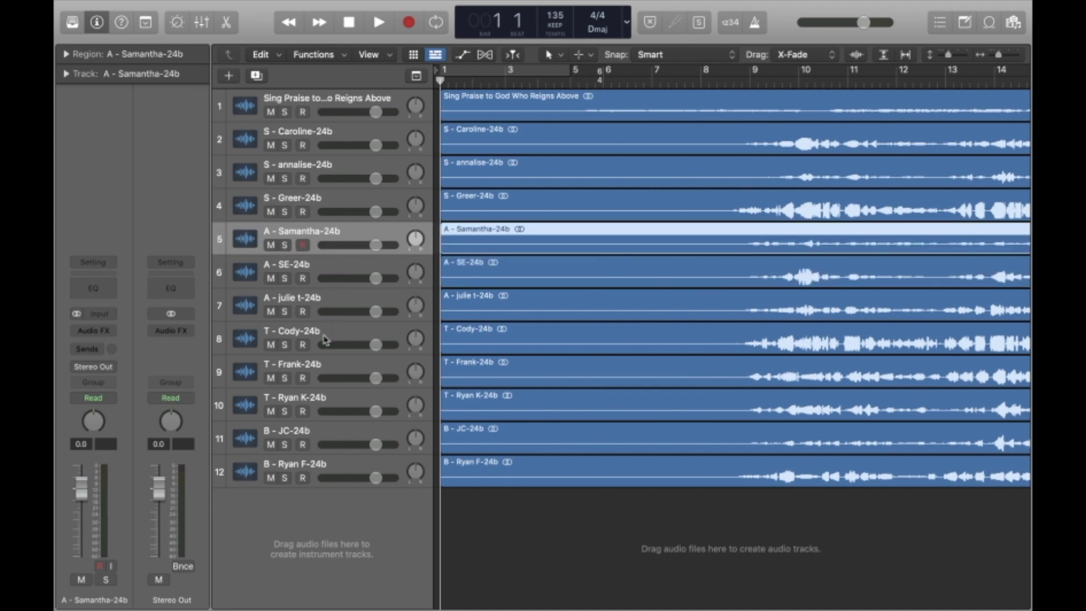
{"action": "left_click", "coordinate": [319, 404]}
{"action": "left_click_drag", "start_coordinate": [320, 403], "coordinate": [275, 320]}
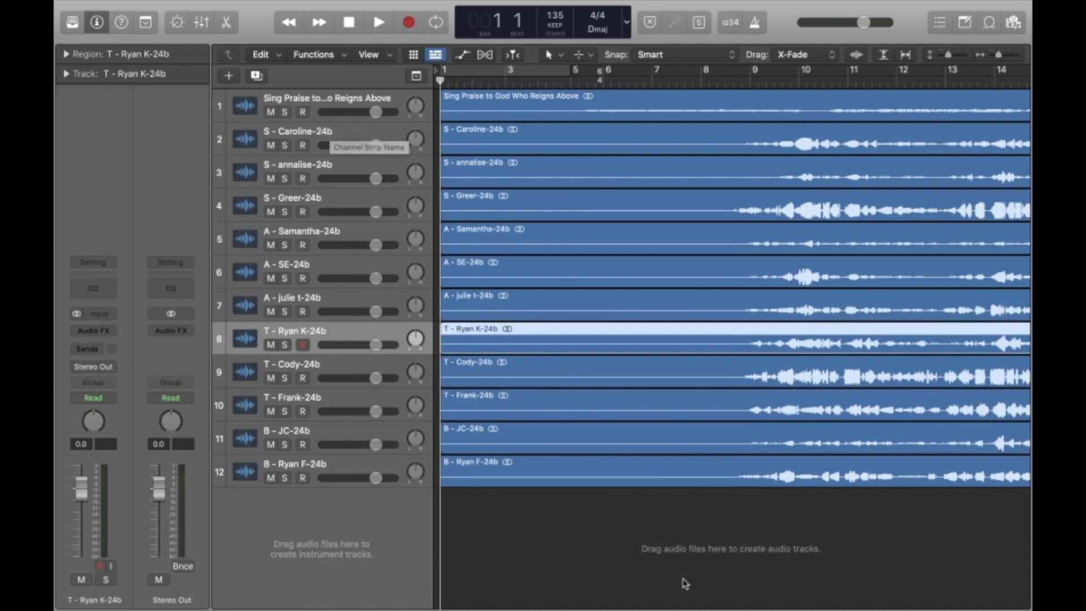
{"action": "left_click", "coordinate": [713, 524]}
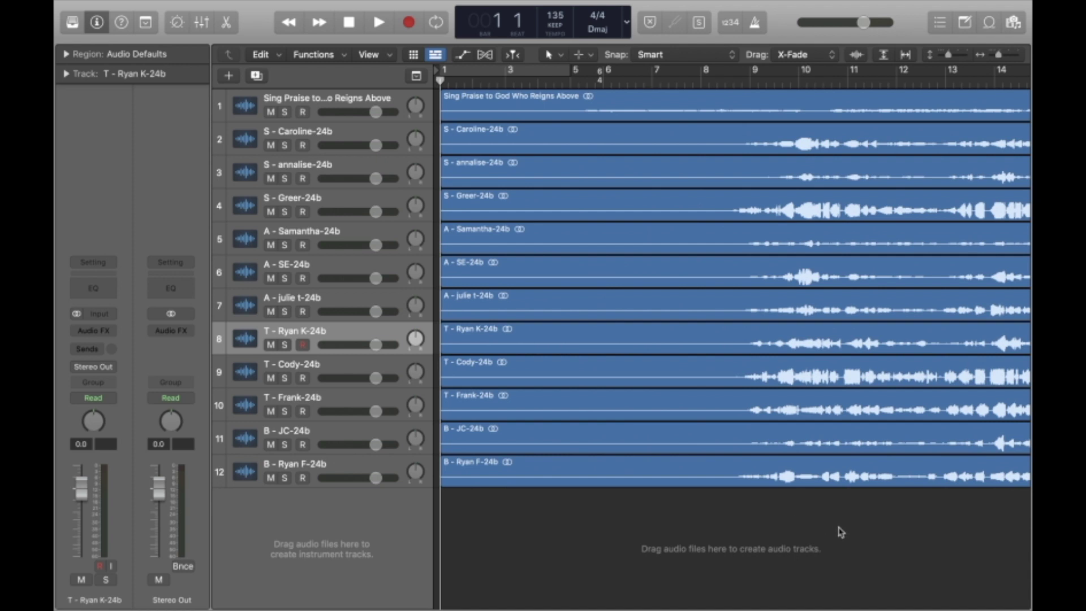
Select all eleven vocal regions on tracks 2 to 12 and solo the first soprano track
{"action": "left_click", "coordinate": [351, 139]}
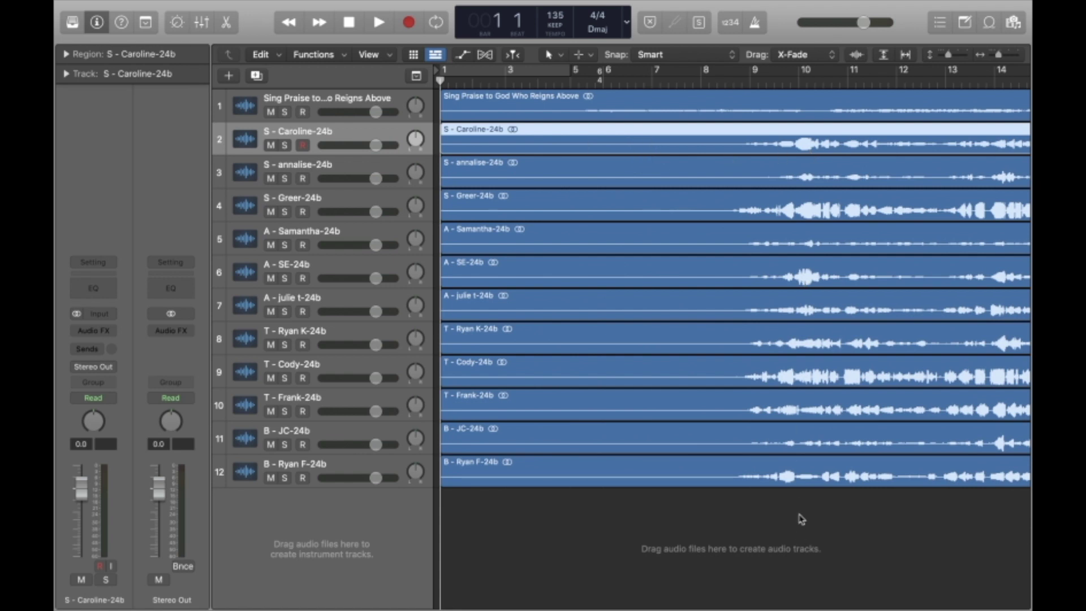
{"action": "left_click_drag", "start_coordinate": [800, 518], "coordinate": [801, 444]}
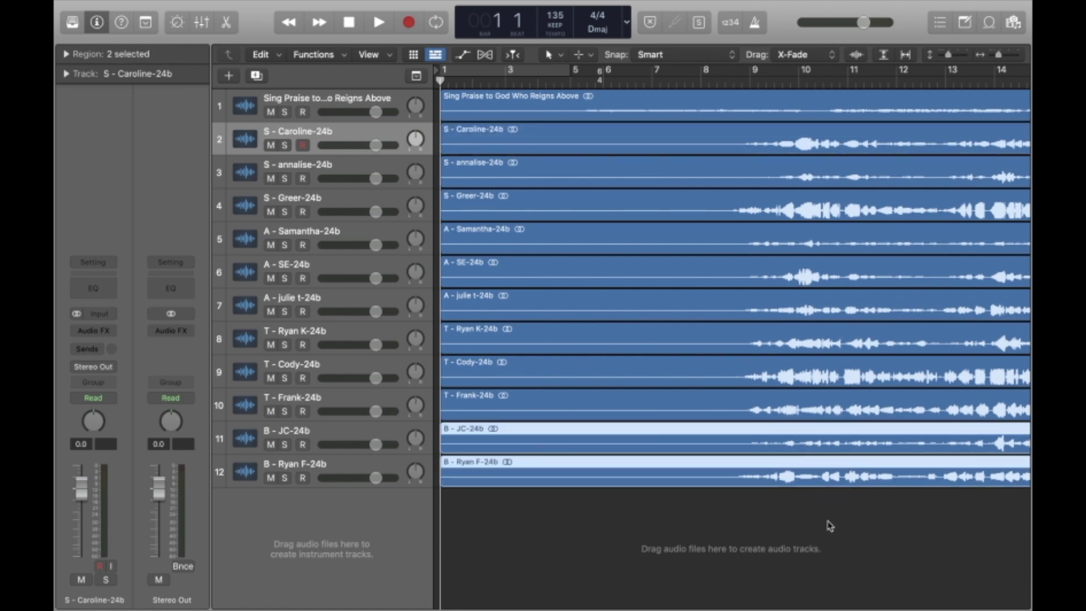
{"action": "left_click_drag", "start_coordinate": [803, 515], "coordinate": [758, 154]}
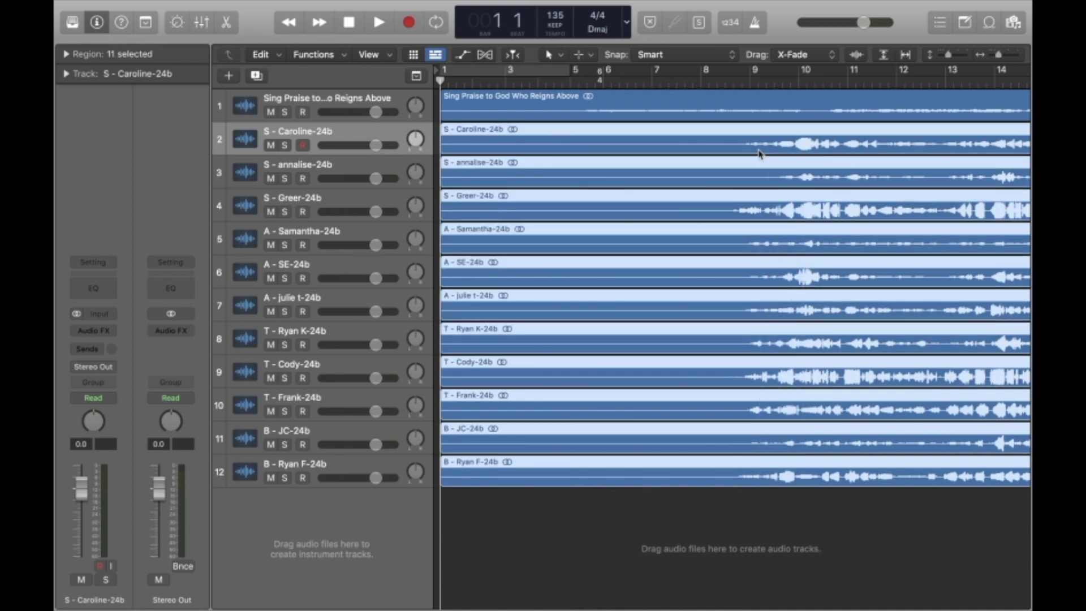
{"action": "left_click", "coordinate": [284, 146]}
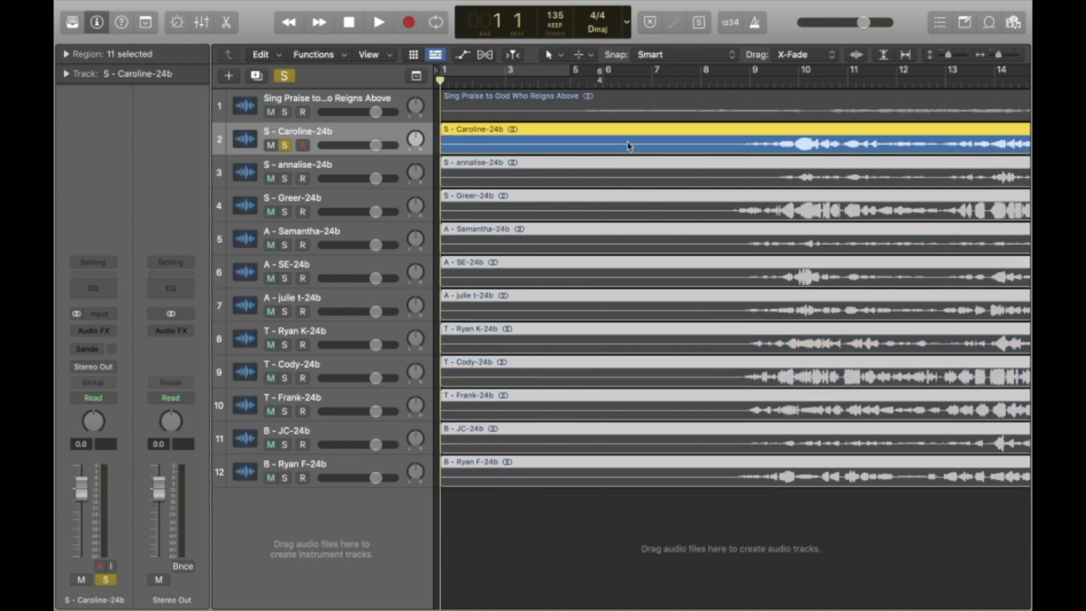
Place the playhead at bar 10 beat 5 and shift the vocal regions later until their entrance meets it, turning Snap off for fine adjustment
{"action": "left_click", "coordinate": [832, 81]}
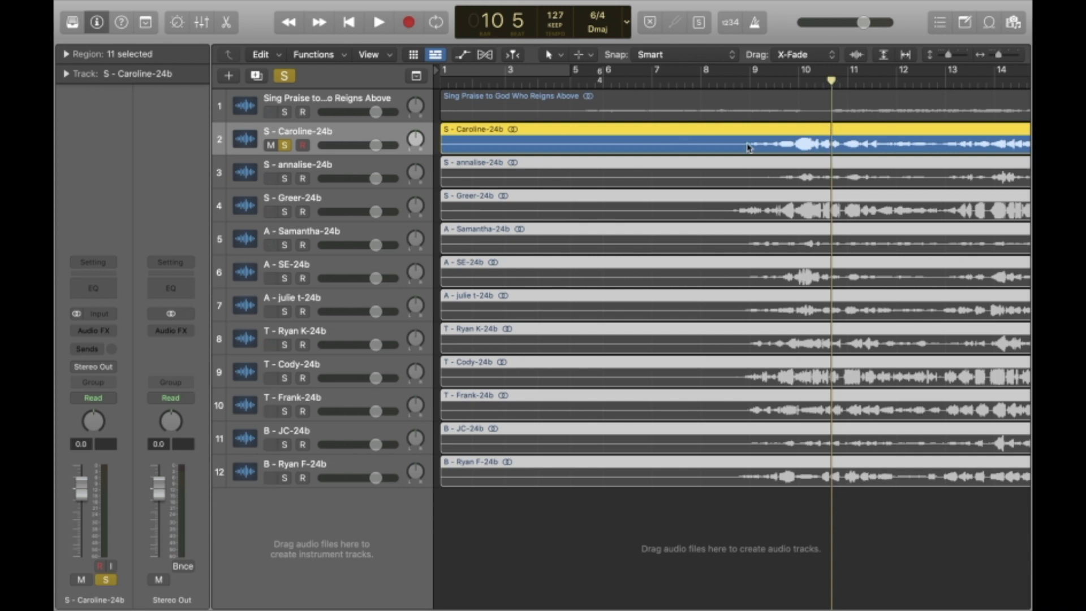
{"action": "left_click_drag", "start_coordinate": [713, 144], "coordinate": [793, 152]}
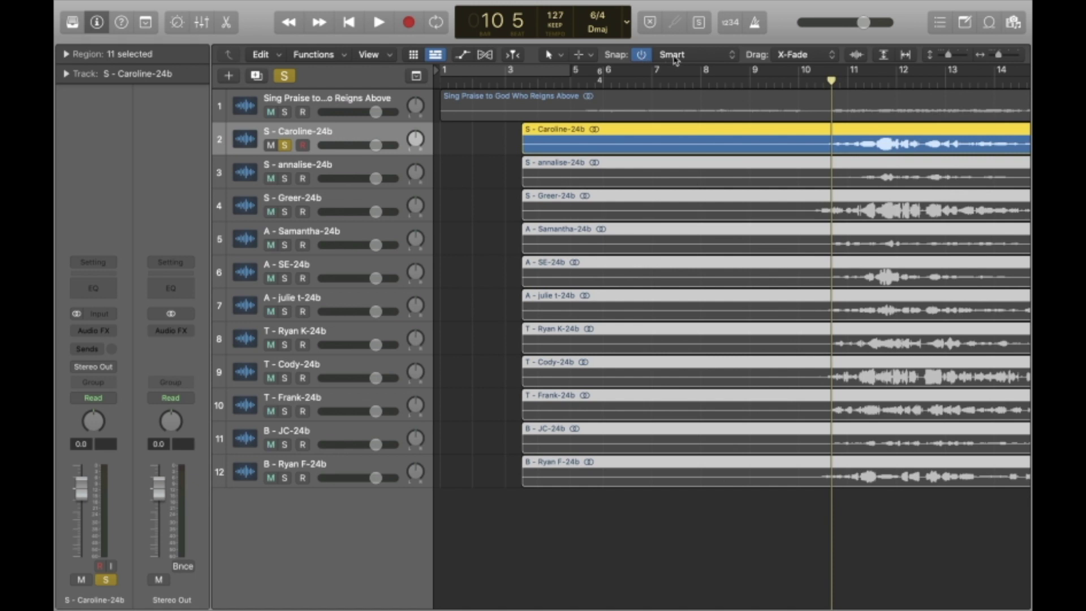
{"action": "left_click", "coordinate": [646, 55]}
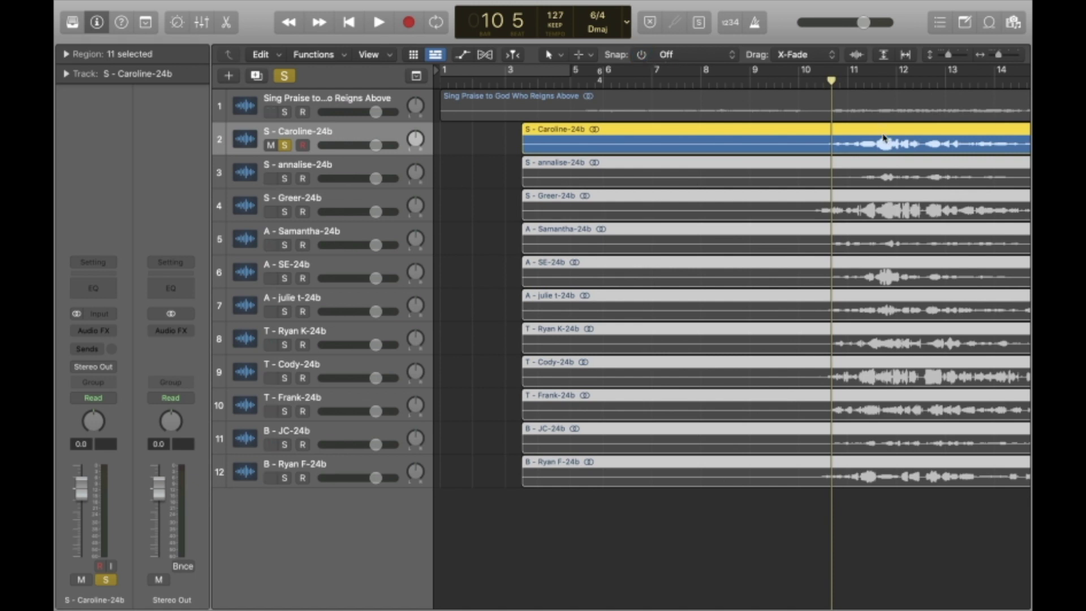
{"action": "left_click_drag", "start_coordinate": [798, 142], "coordinate": [800, 143]}
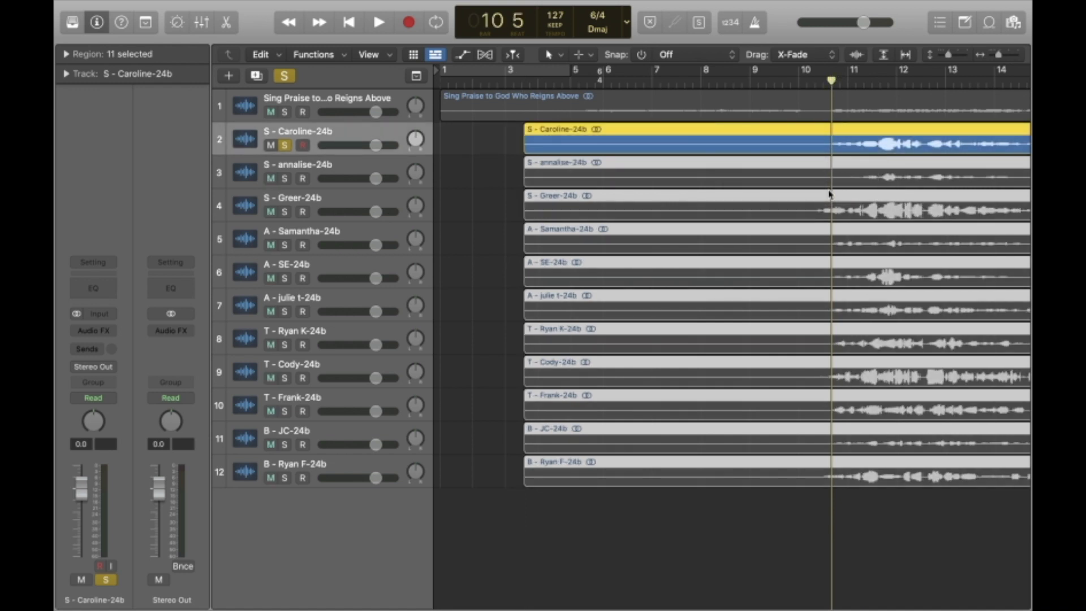
Set a cycle range from bar 10 beat 5 to about mid-bar 18 and play the soloed soprano against the metronome
{"action": "scroll", "coordinate": [838, 163], "scroll_direction": "right", "scroll_amount": 8}
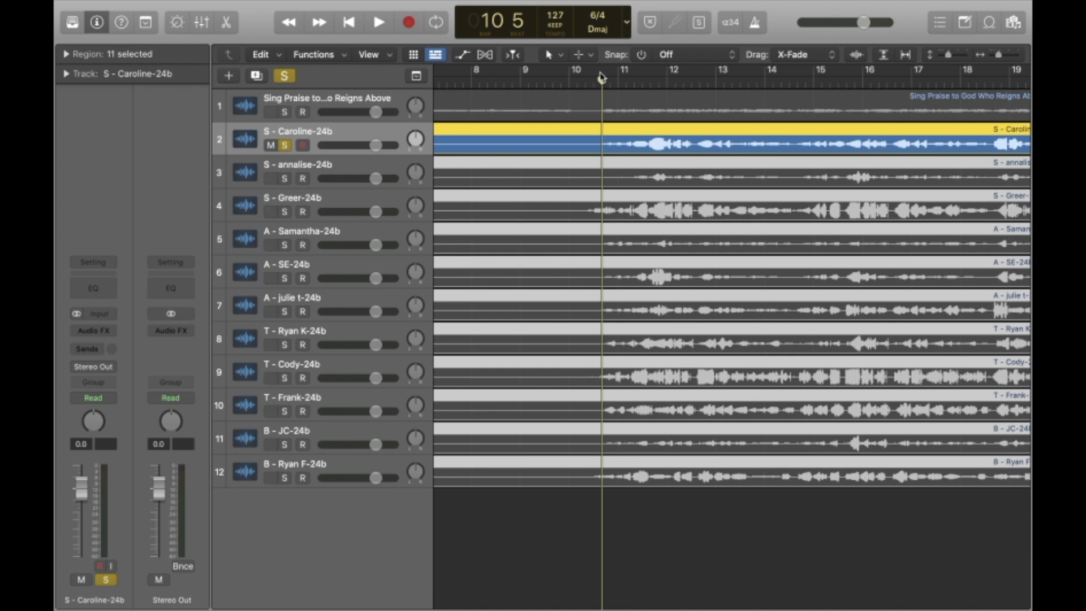
{"action": "left_click_drag", "start_coordinate": [601, 76], "coordinate": [989, 176]}
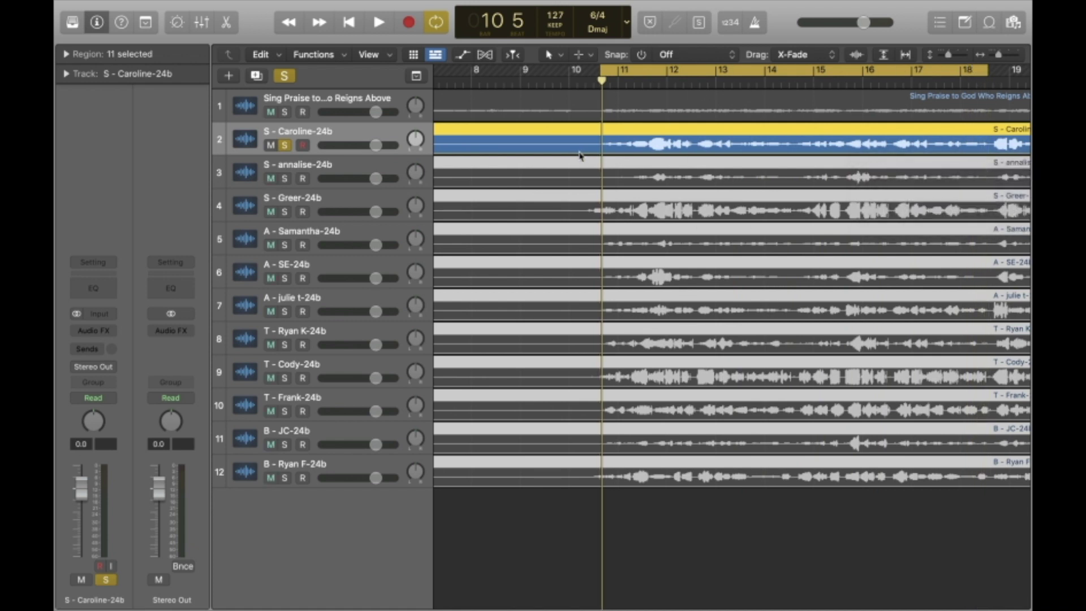
{"action": "key", "text": "space"}
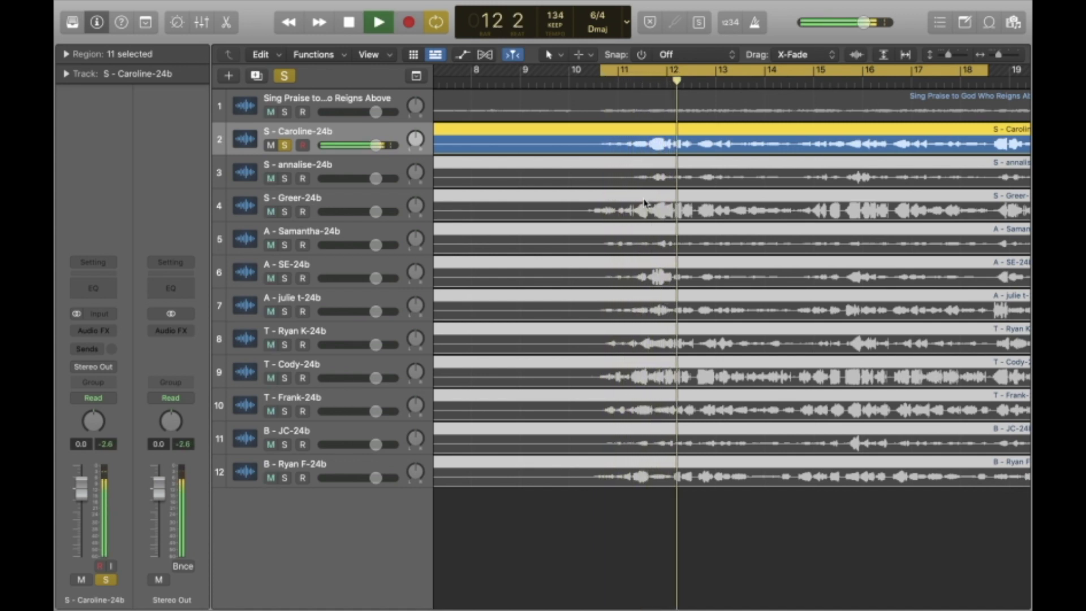
{"action": "key", "text": "space"}
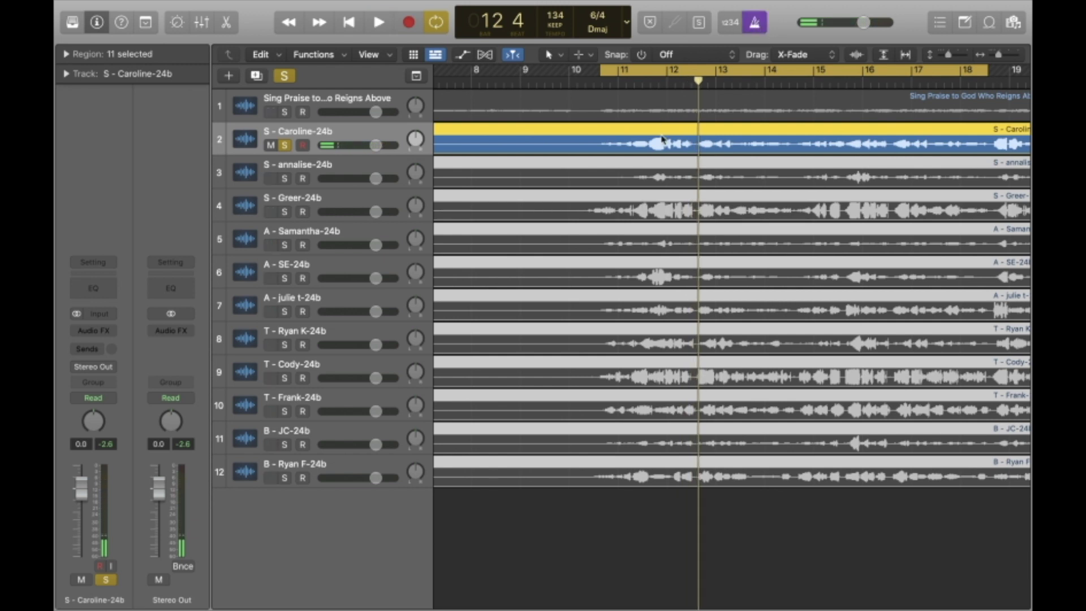
{"action": "left_click", "coordinate": [604, 205]}
{"action": "key", "text": "space"}
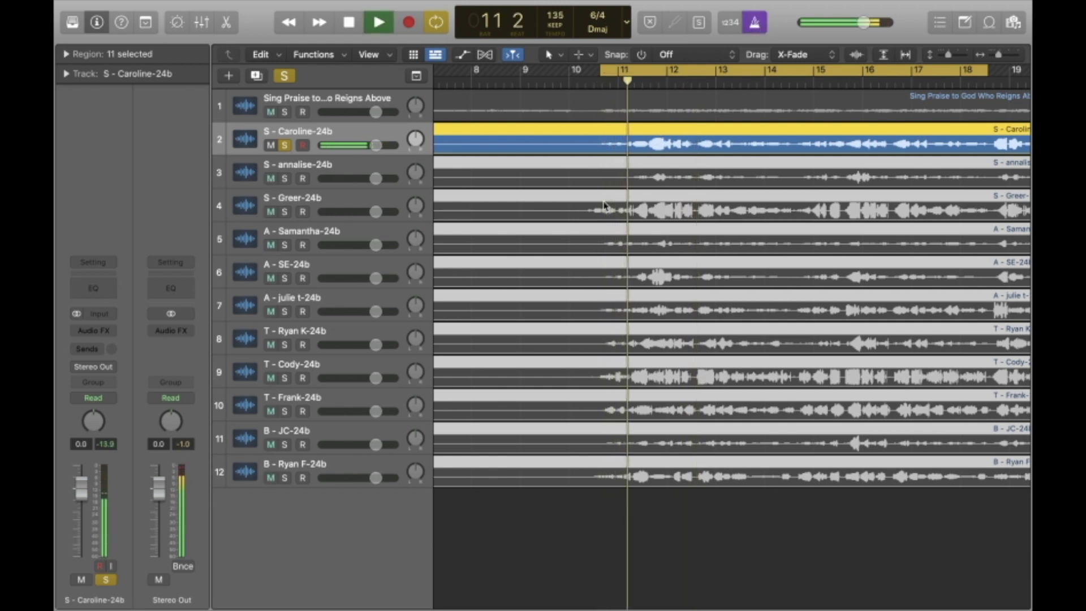
{"action": "key", "text": "space"}
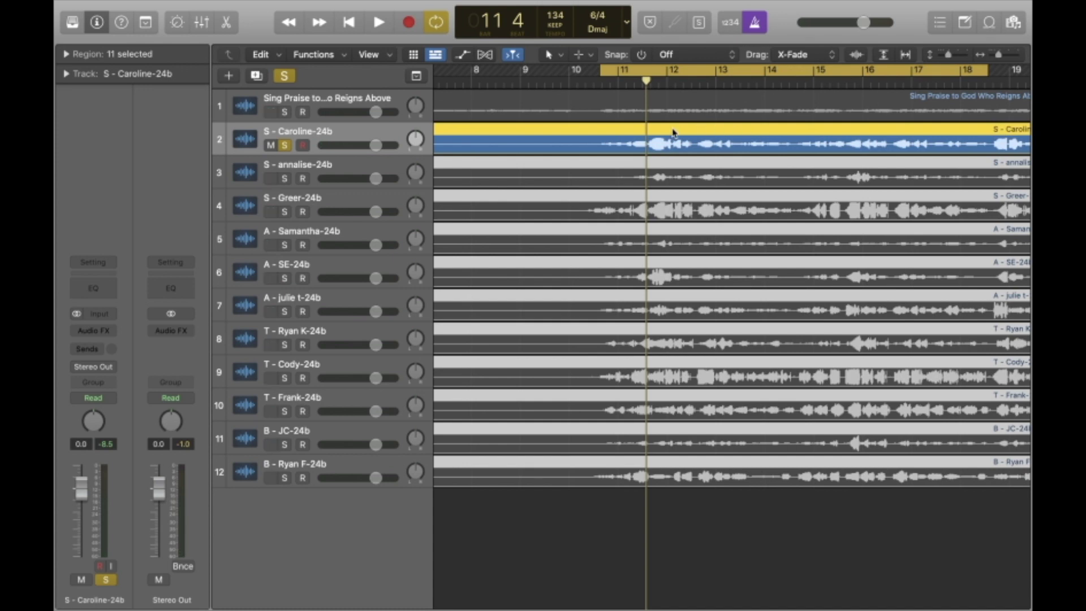
Nudge the eleven selected vocal regions slightly later, then slightly earlier, checking the soloed track 2 soprano against the metronome after each shift
{"action": "left_click_drag", "start_coordinate": [673, 132], "coordinate": [673, 132]}
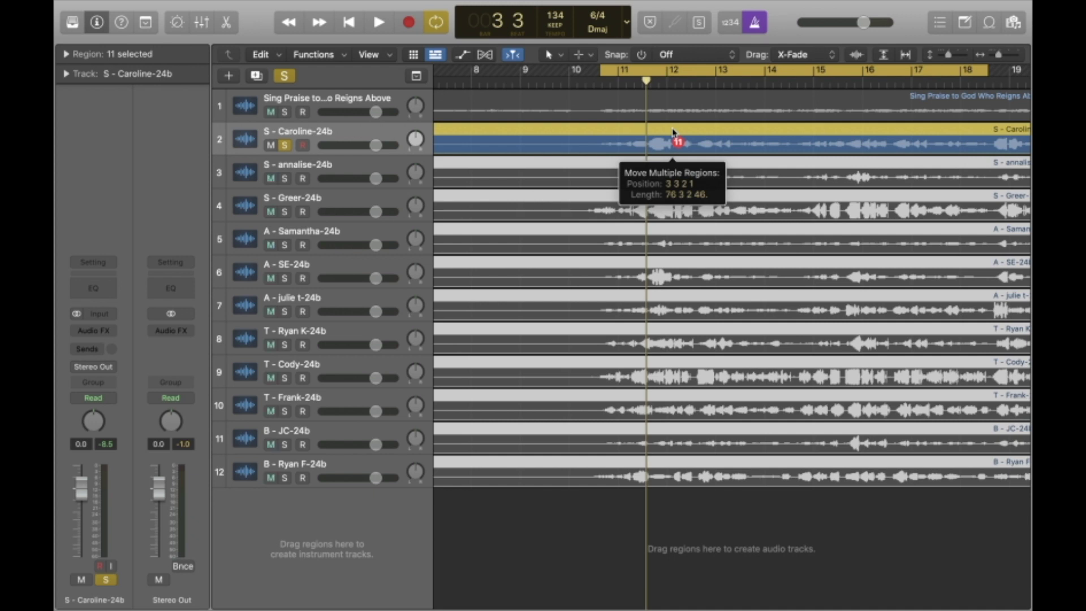
{"action": "left_click_drag", "start_coordinate": [673, 132], "coordinate": [674, 133]}
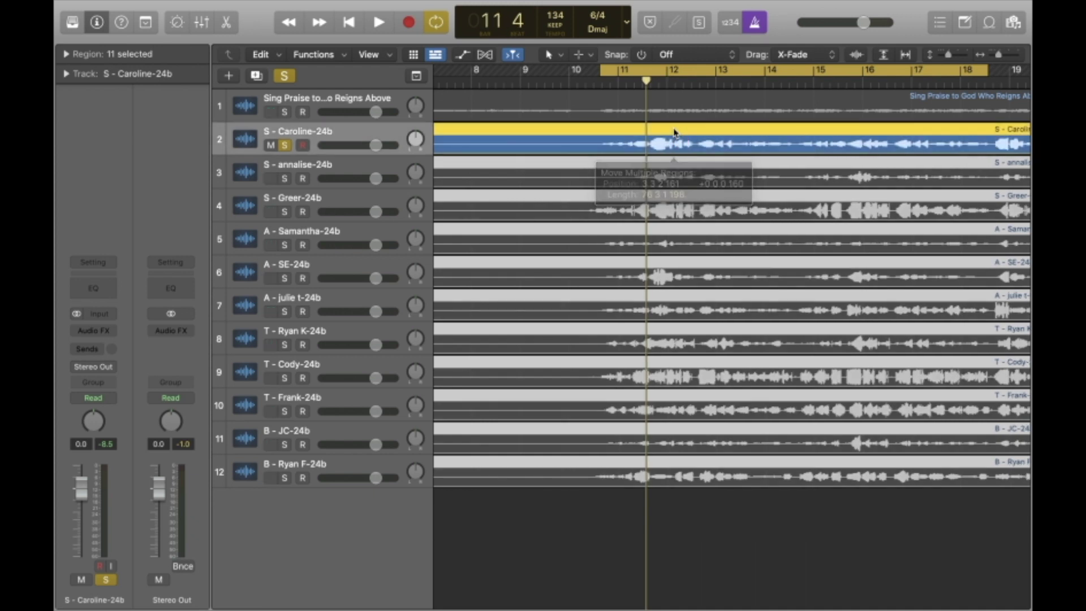
{"action": "key", "text": "space"}
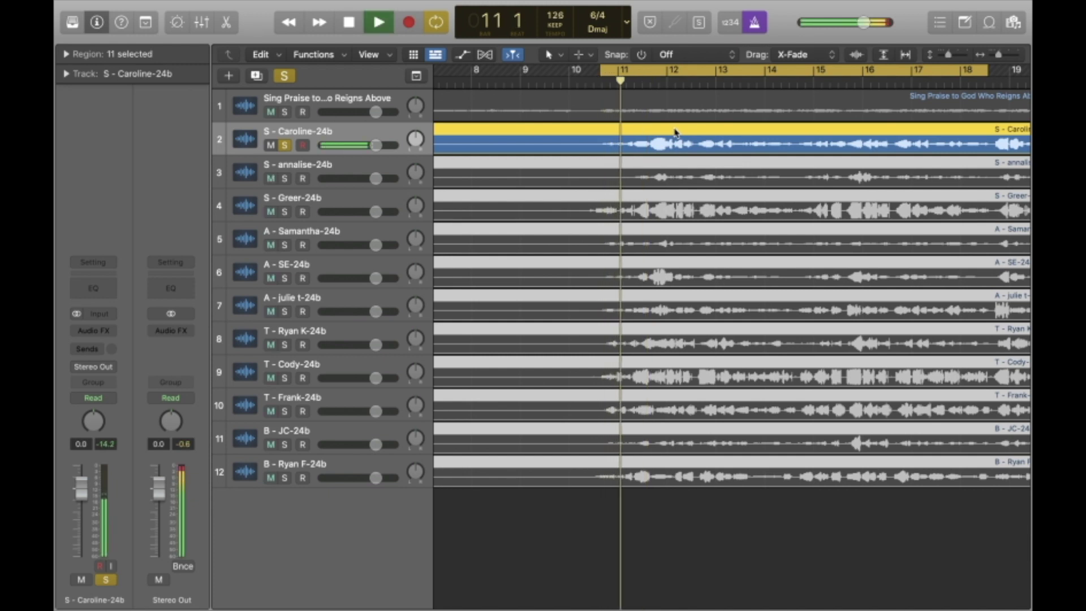
{"action": "key", "text": "space"}
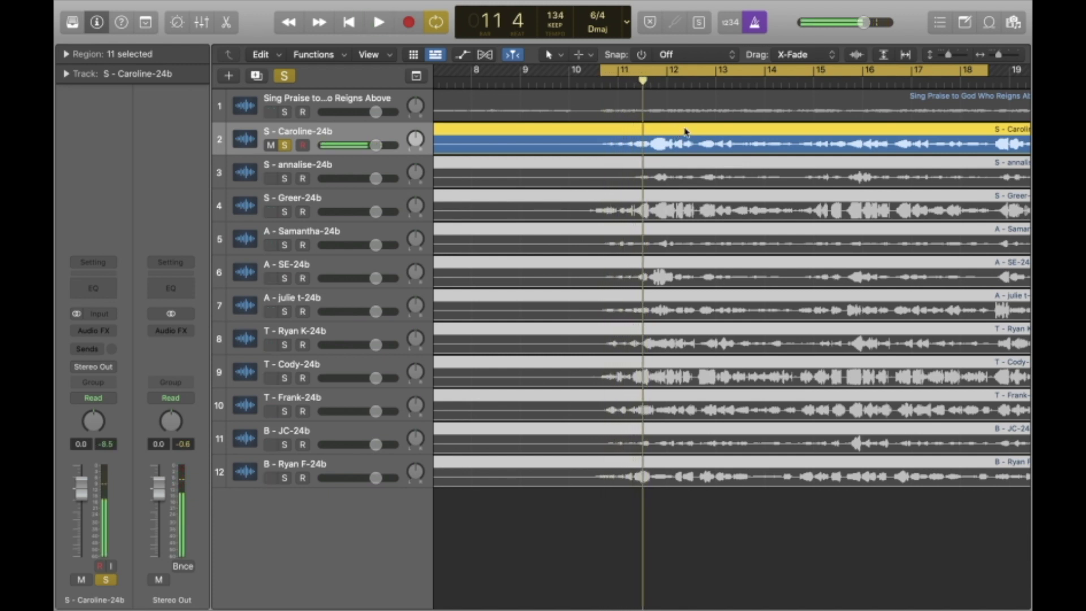
{"action": "left_click_drag", "start_coordinate": [685, 132], "coordinate": [684, 133]}
{"action": "key", "text": "space"}
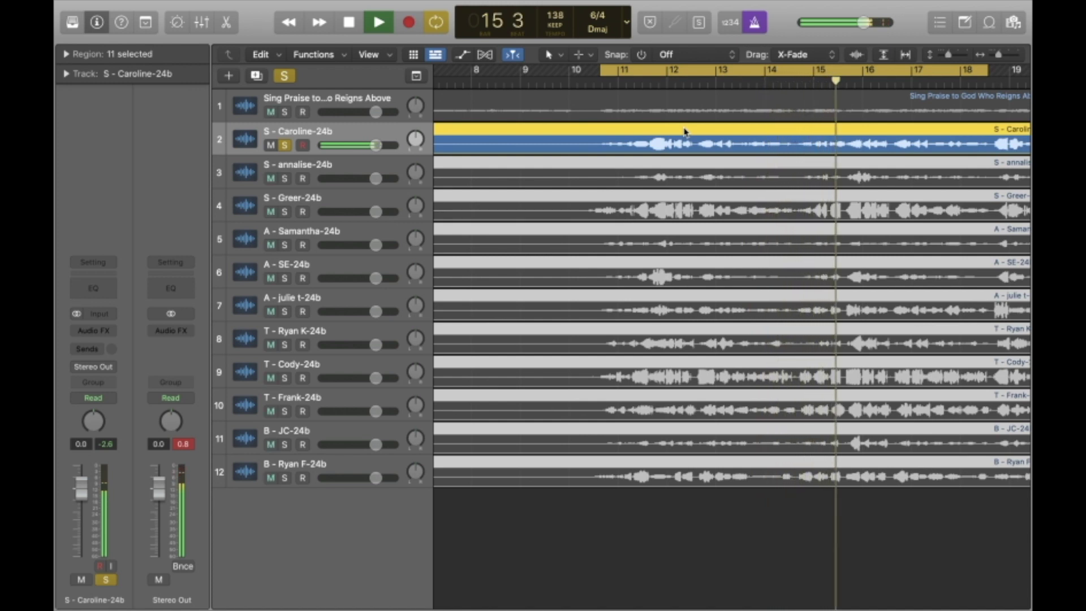
{"action": "key", "text": "space"}
Fine-tune the eleven vocal regions' shared position with tiny shifts, replaying the cycle range to match the soloed soprano to the metronome
{"action": "left_click_drag", "start_coordinate": [684, 132], "coordinate": [685, 133]}
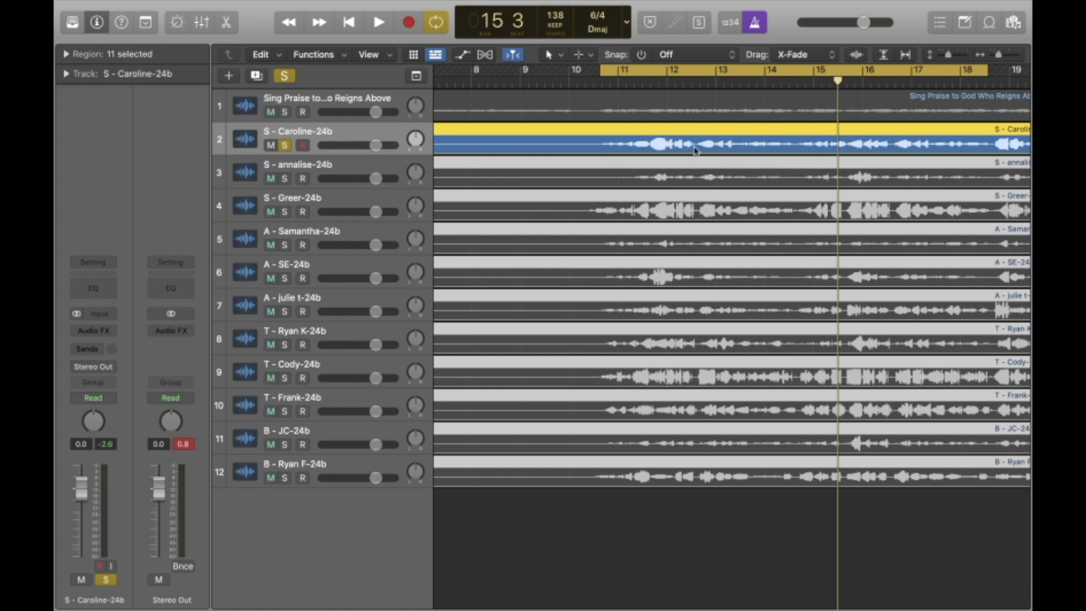
{"action": "key", "text": "space"}
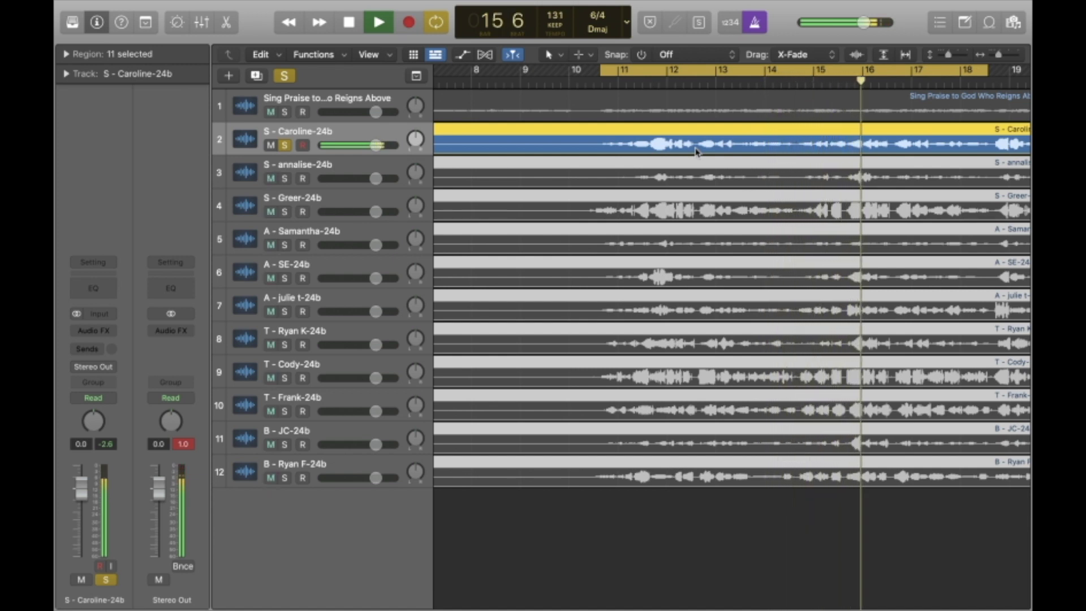
{"action": "key", "text": "space"}
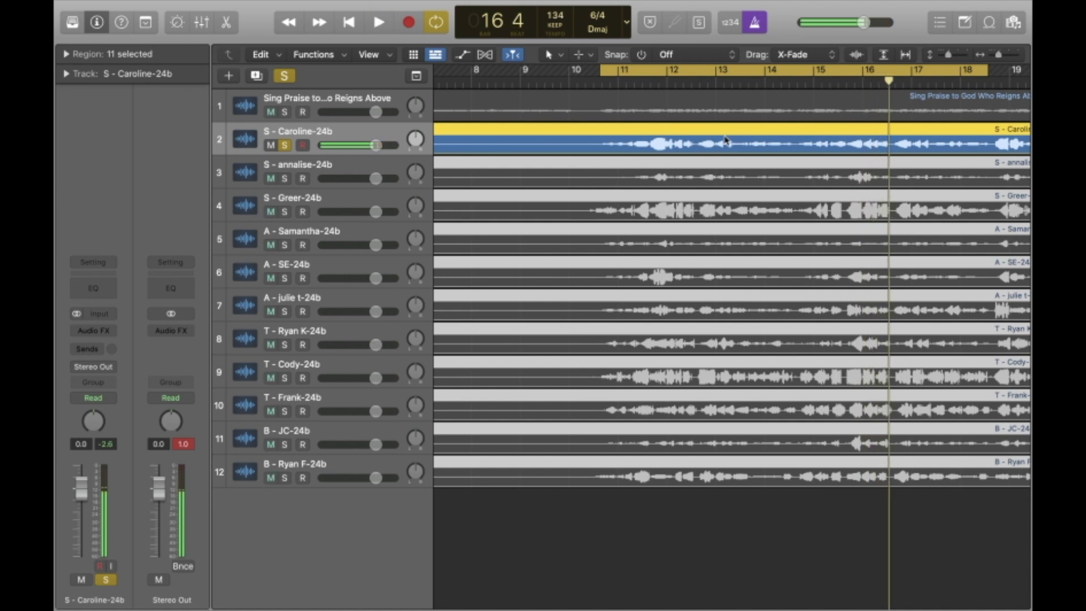
{"action": "left_click_drag", "start_coordinate": [738, 137], "coordinate": [739, 138]}
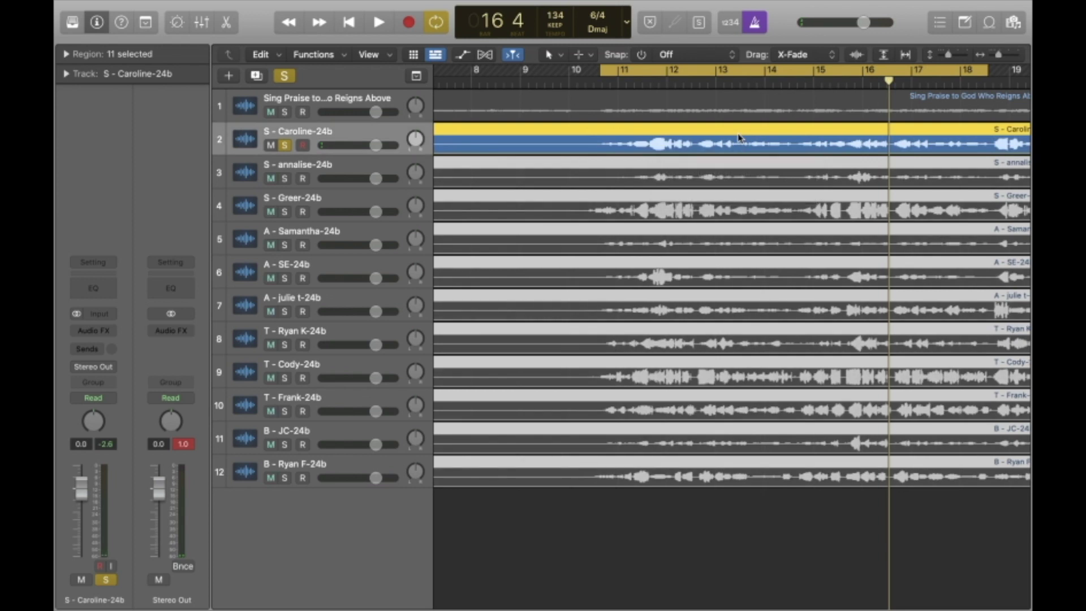
{"action": "key", "text": "space"}
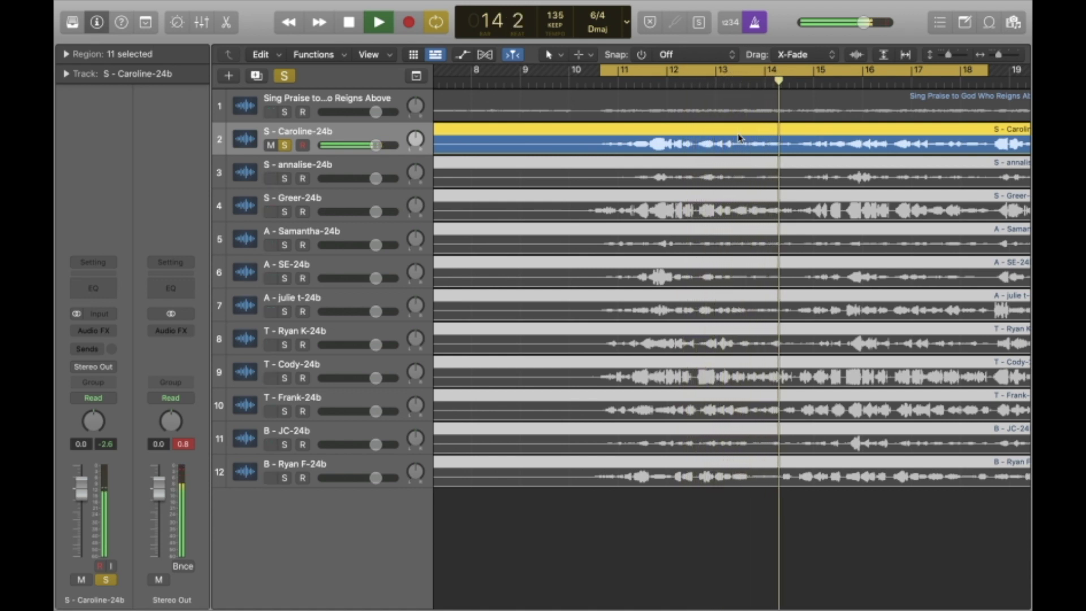
{"action": "key", "text": "space"}
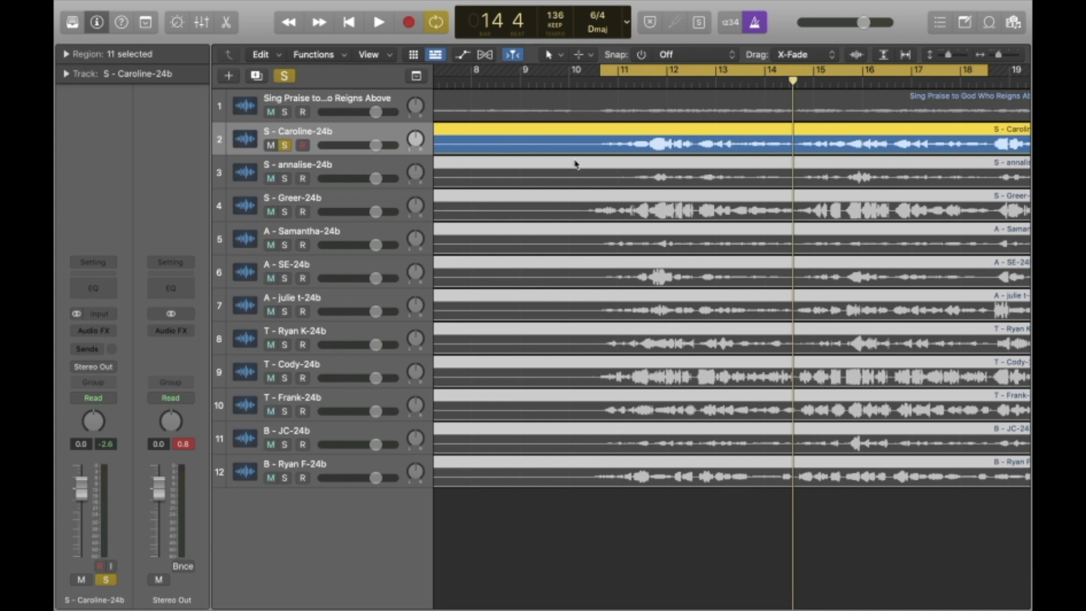
Deselect all regions, add the track 3 soprano to the solo and play it together with the track 2 soprano
{"action": "left_click", "coordinate": [628, 535]}
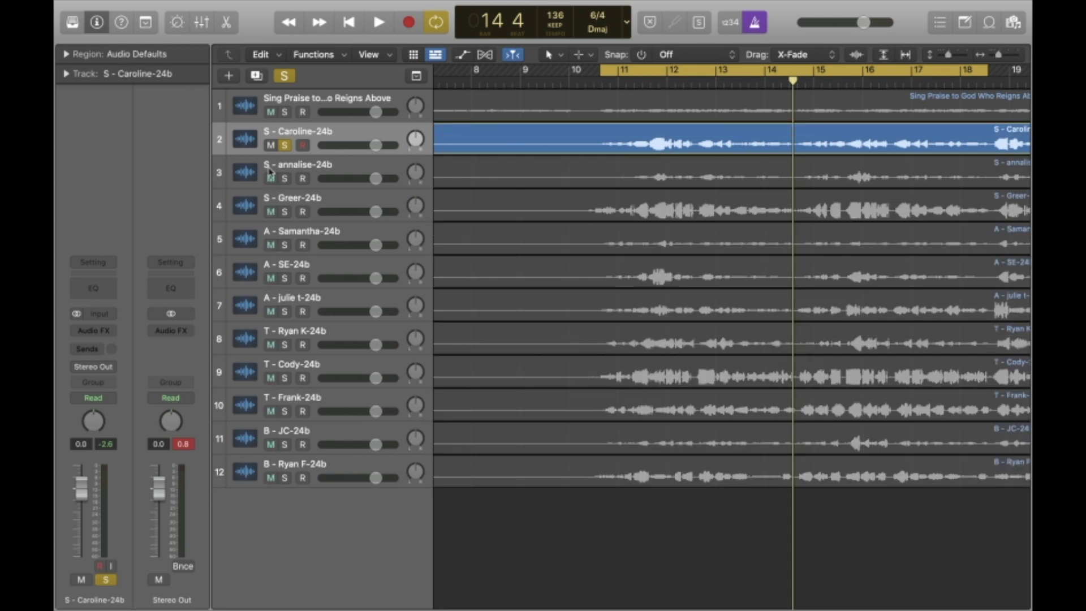
{"action": "left_click", "coordinate": [285, 178]}
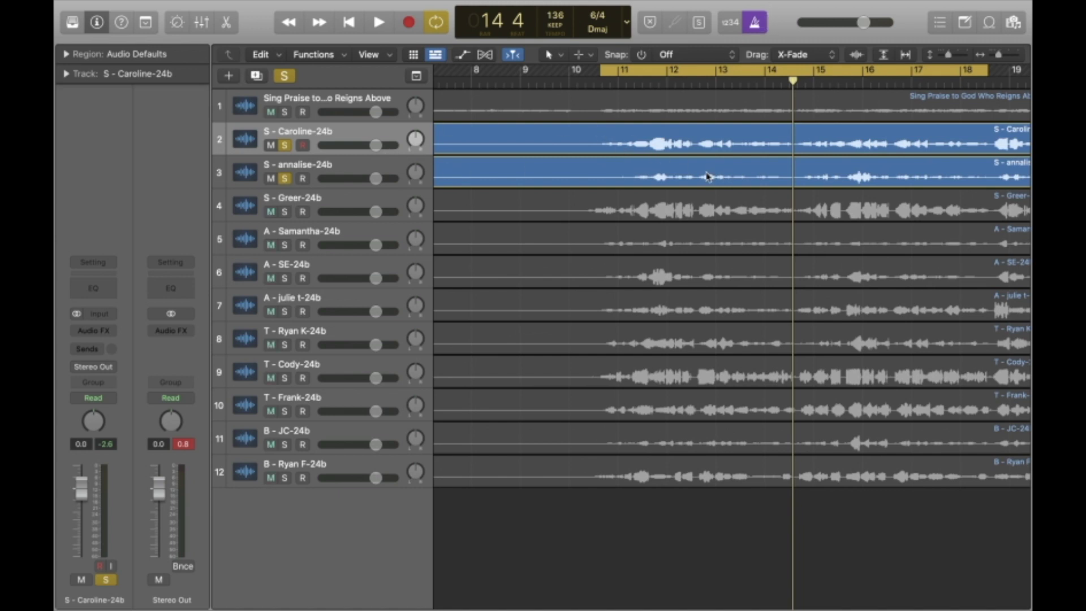
{"action": "key", "text": "space"}
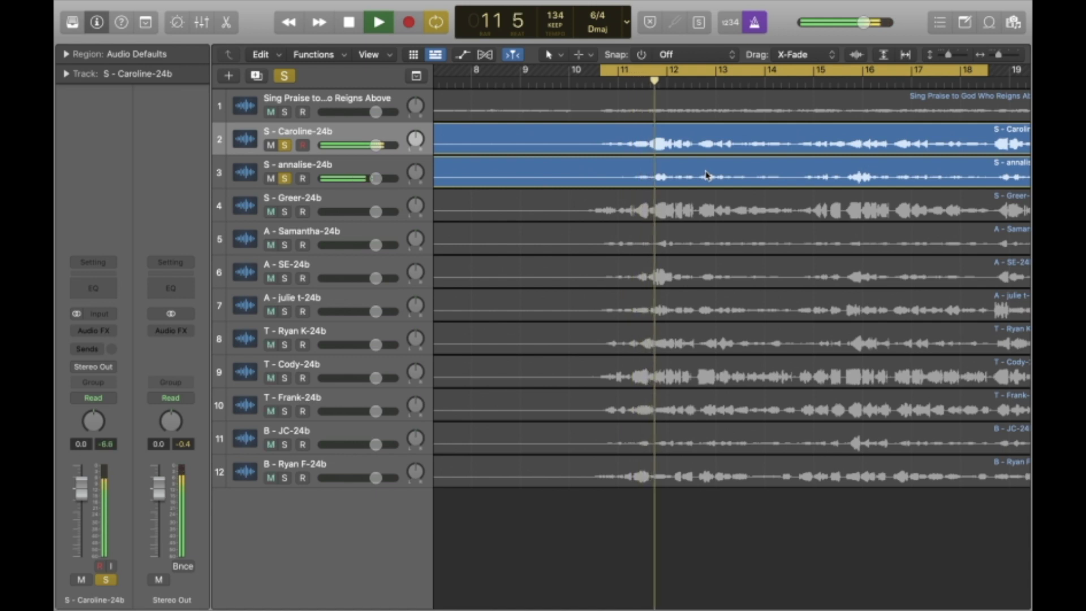
{"action": "key", "text": "space"}
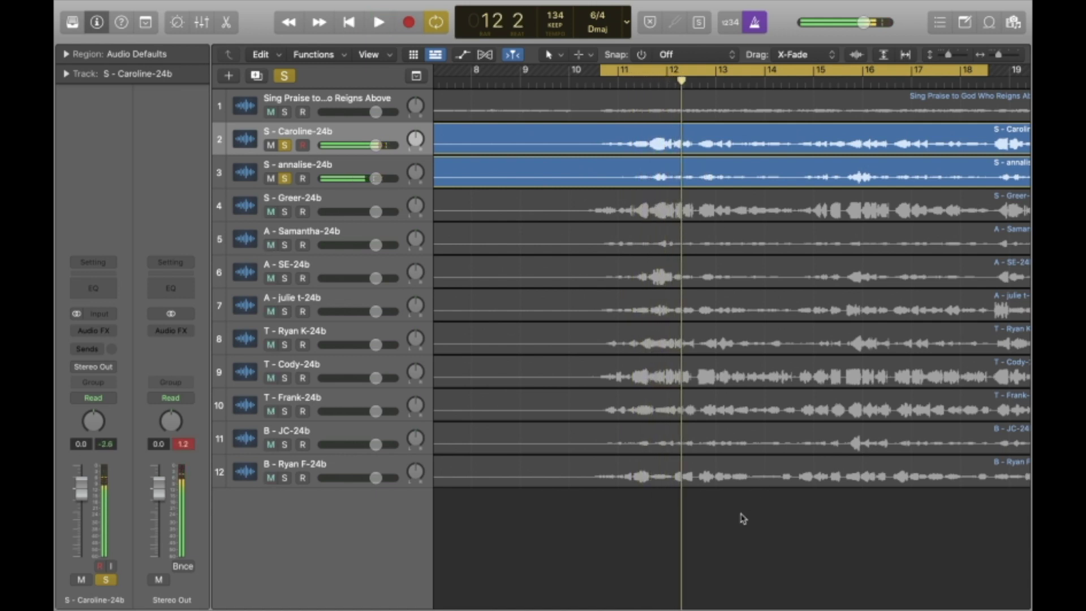
Nudge only the track 3 soprano region slightly earlier and play it against the track 2 soprano
{"action": "left_click", "coordinate": [734, 168]}
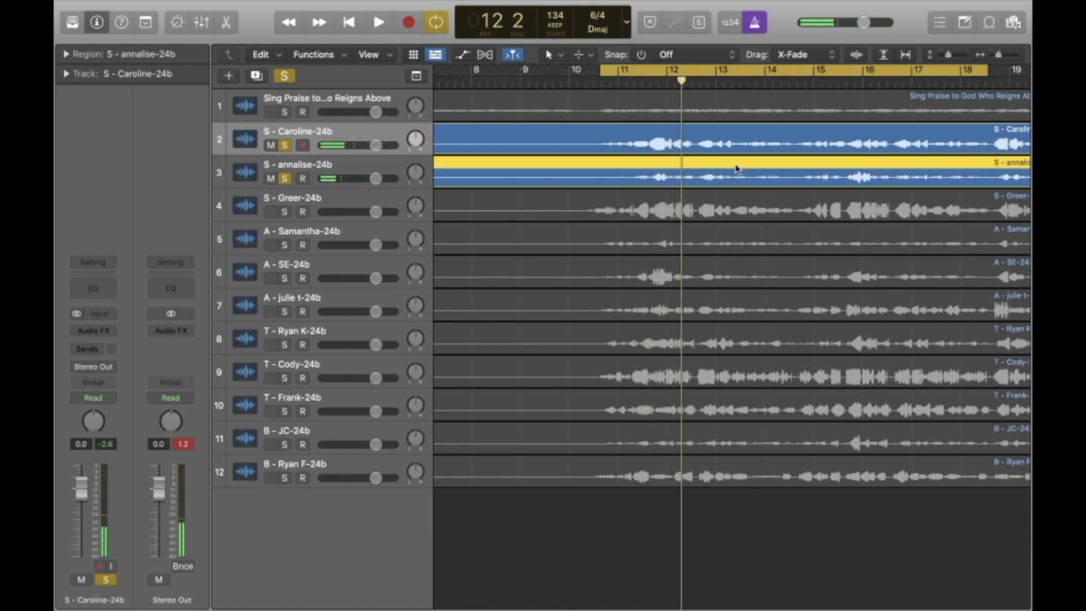
{"action": "left_click_drag", "start_coordinate": [737, 167], "coordinate": [736, 168]}
{"action": "key", "text": "space"}
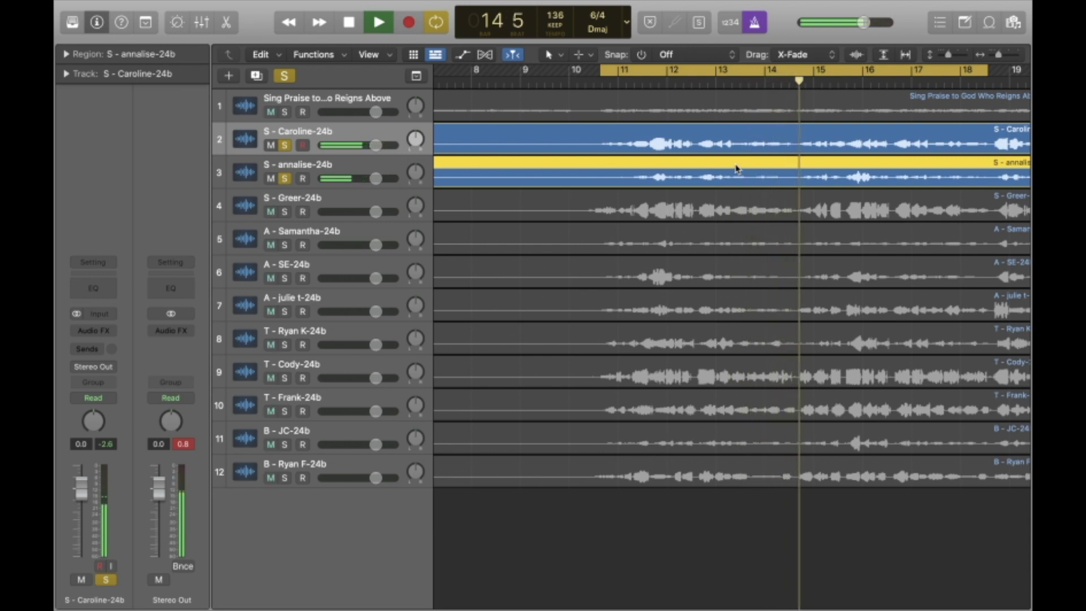
{"action": "key", "text": "space"}
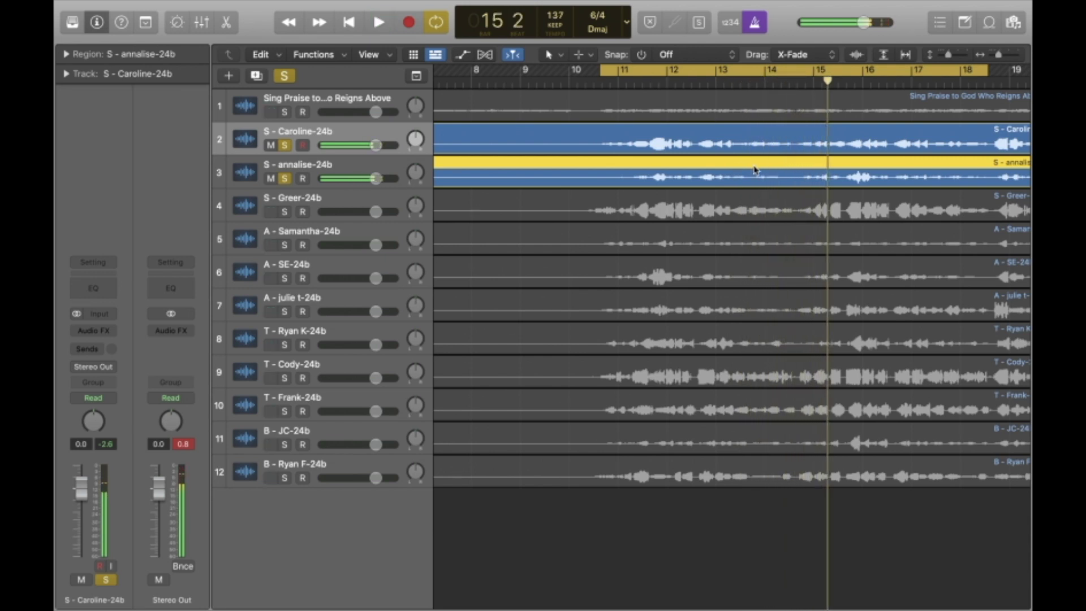
Refine the track 3 soprano region's timing, moving it 80 ticks earlier and then slightly later, playing both sopranos after each move
{"action": "left_click_drag", "start_coordinate": [753, 169], "coordinate": [753, 169]}
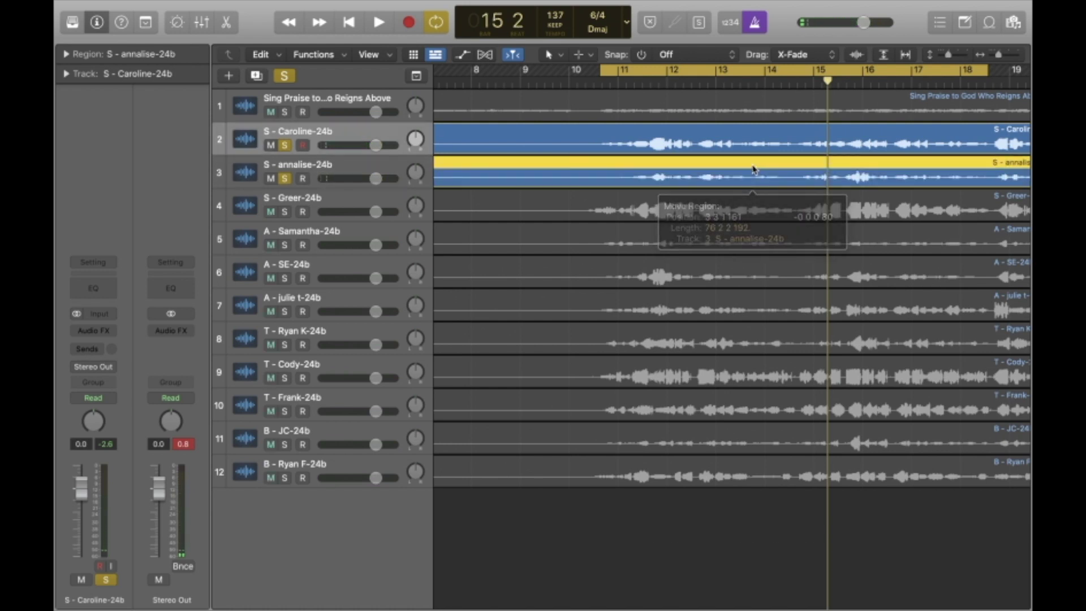
{"action": "key", "text": "space"}
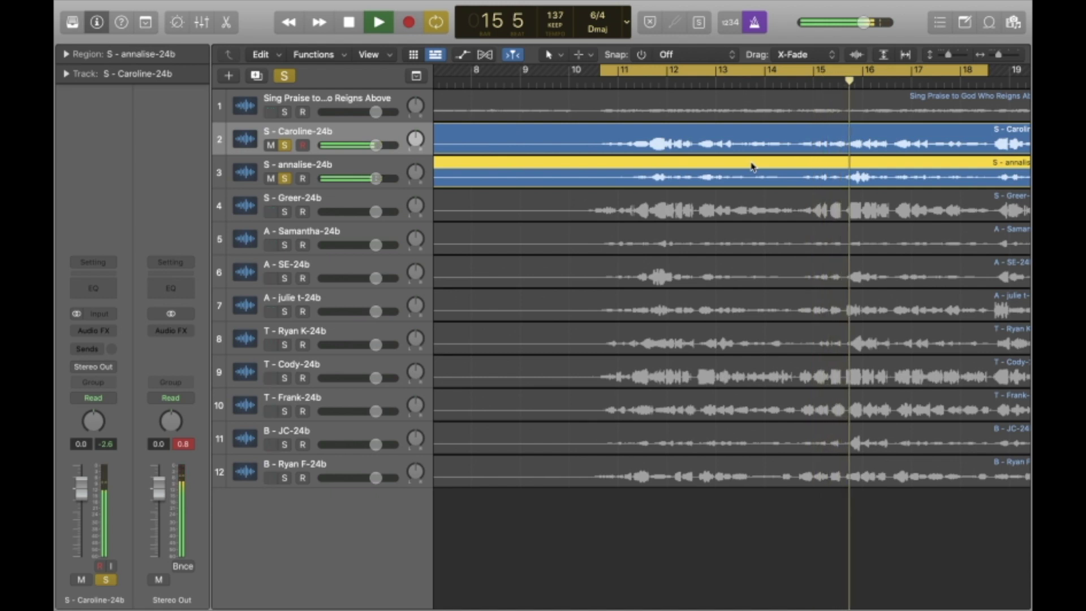
{"action": "key", "text": "space"}
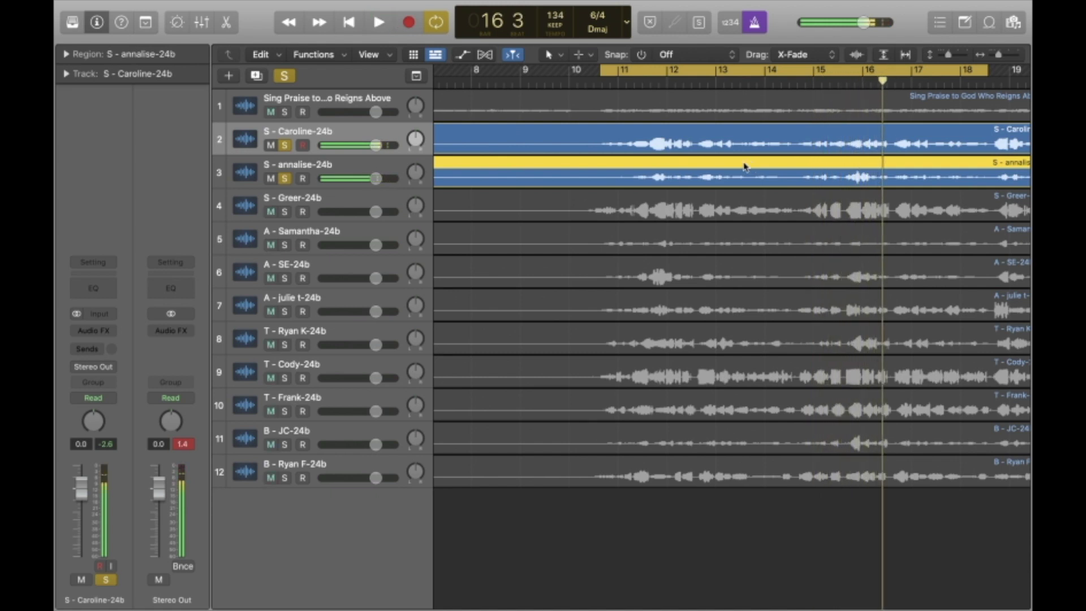
{"action": "left_click_drag", "start_coordinate": [735, 165], "coordinate": [736, 166]}
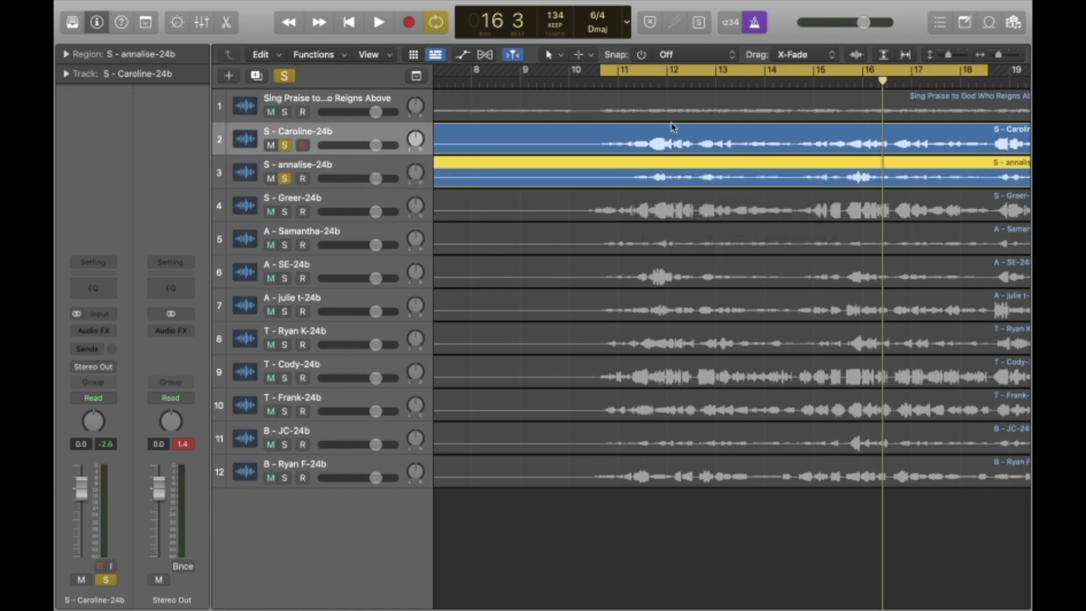
{"action": "key", "text": "space"}
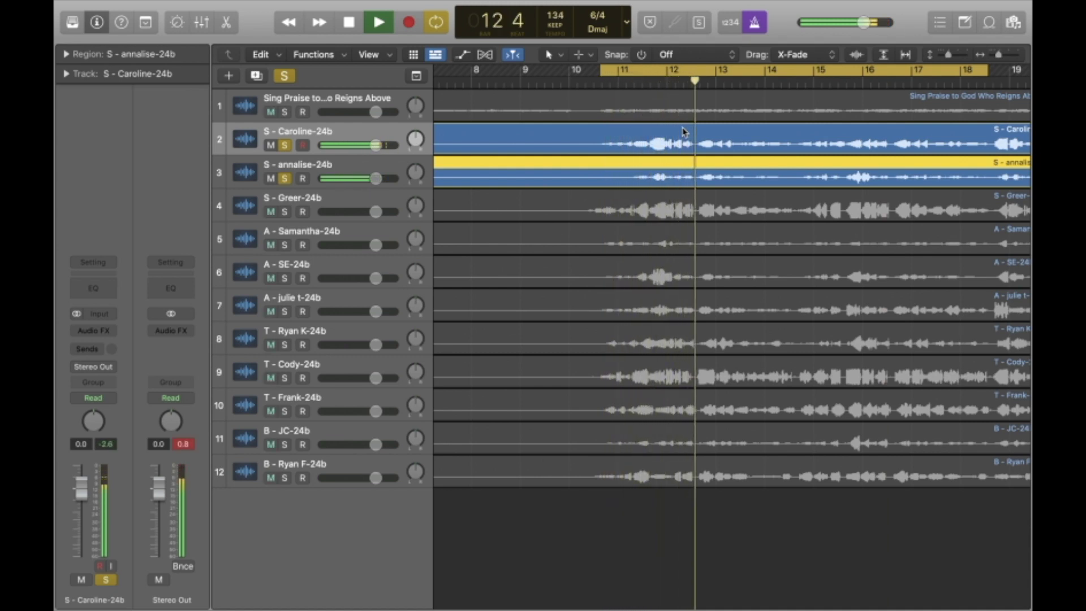
{"action": "key", "text": "space"}
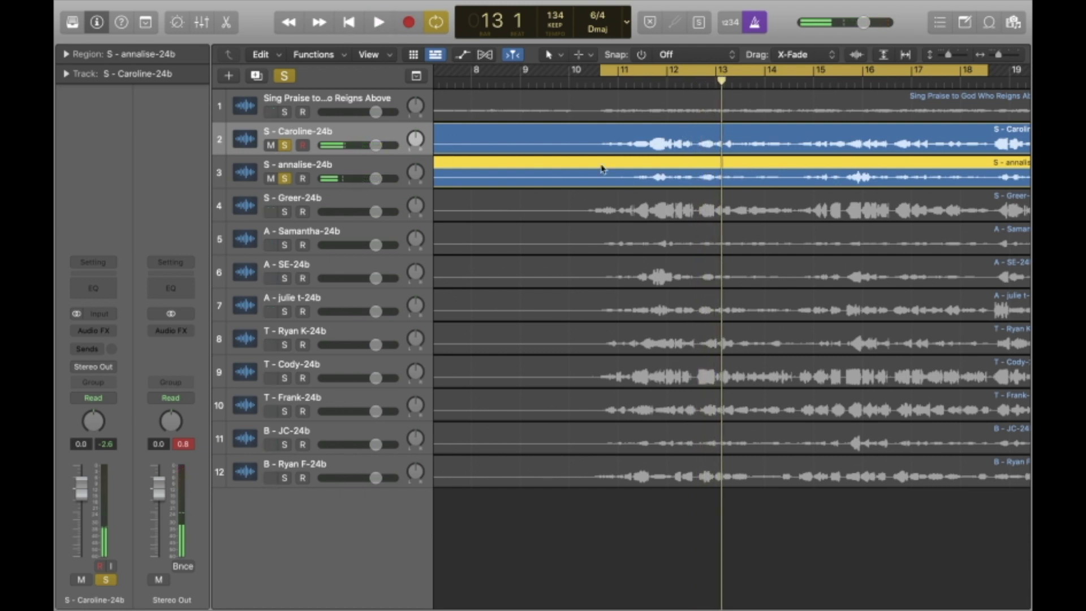
Switch the second solo from track 3 to the track 4 soprano and play it with track 2 from bar 10 beat 5
{"action": "left_click", "coordinate": [285, 179]}
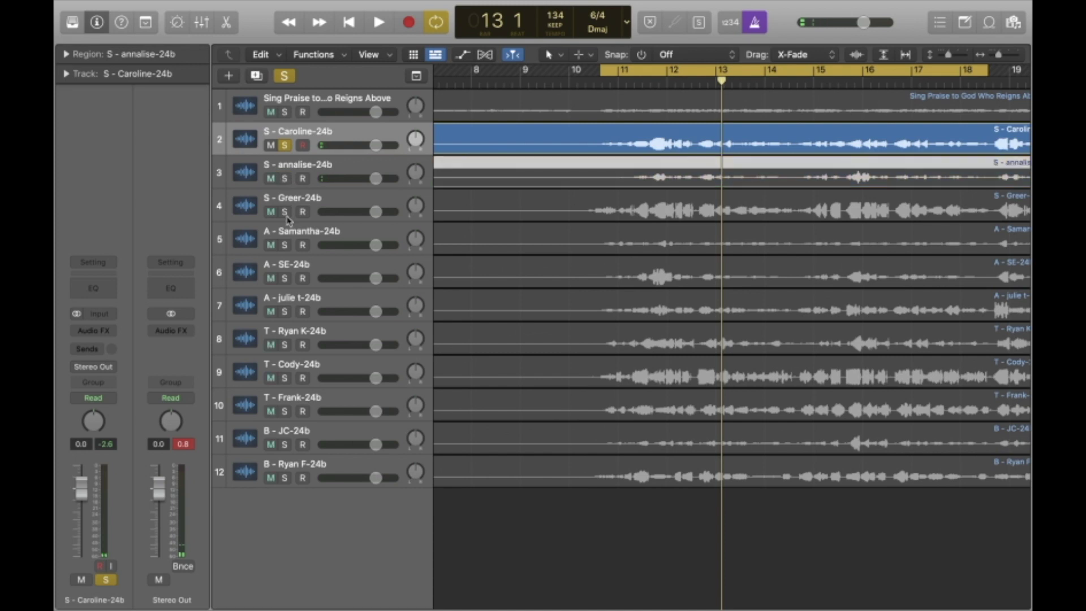
{"action": "left_click", "coordinate": [286, 212]}
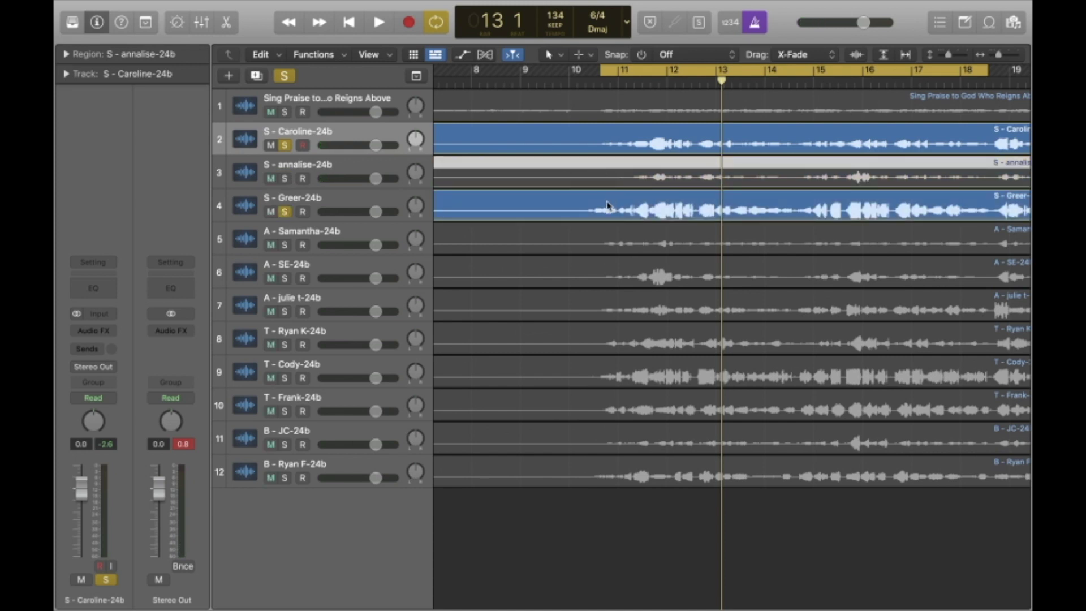
{"action": "left_click", "coordinate": [601, 83]}
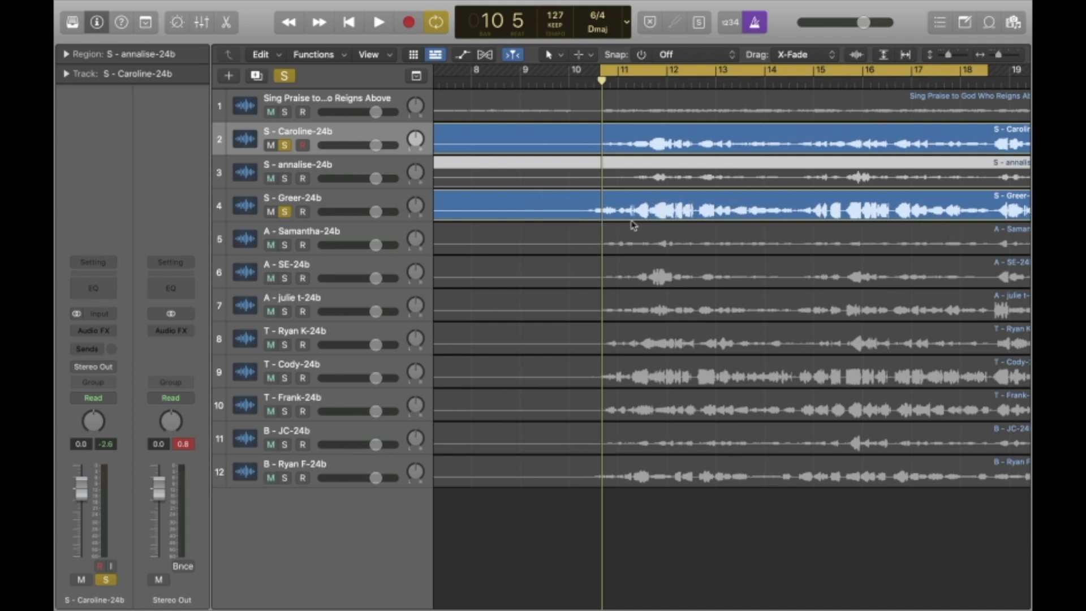
{"action": "key", "text": "space"}
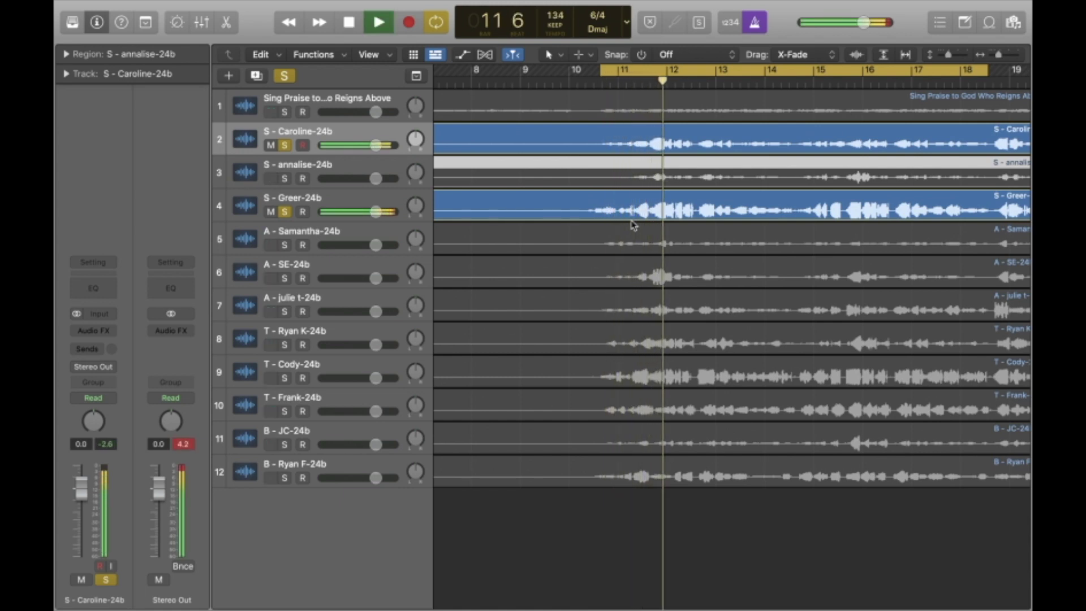
{"action": "key", "text": "space"}
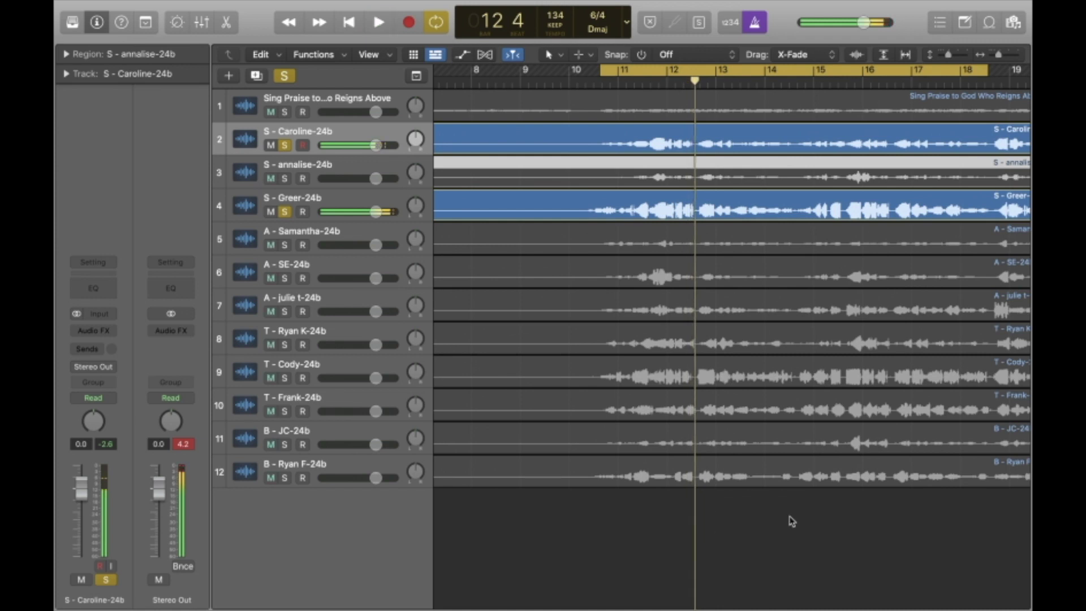
Fine-adjust the timing of the track 4 soprano region and replay it with the track 2 soprano to check alignment
{"action": "left_click_drag", "start_coordinate": [870, 203], "coordinate": [874, 206]}
{"action": "key", "text": "space"}
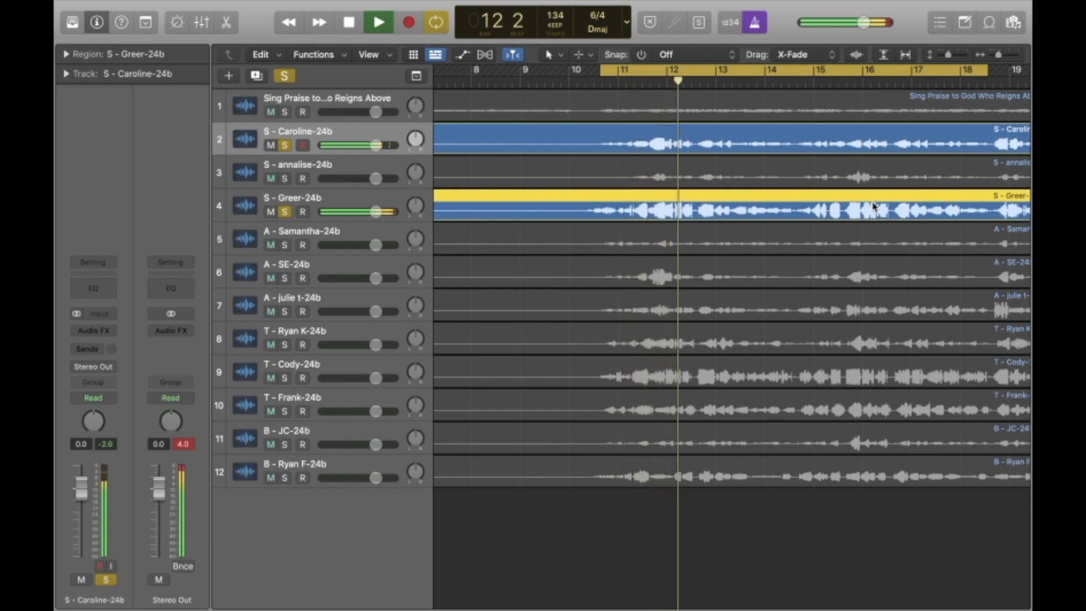
{"action": "key", "text": "space"}
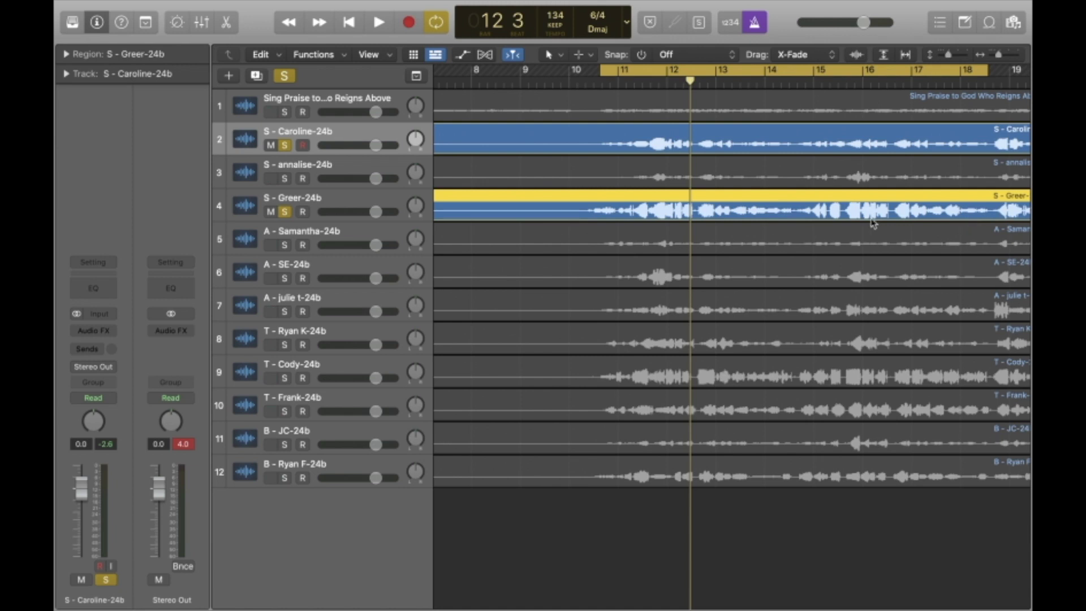
{"action": "key", "text": "space"}
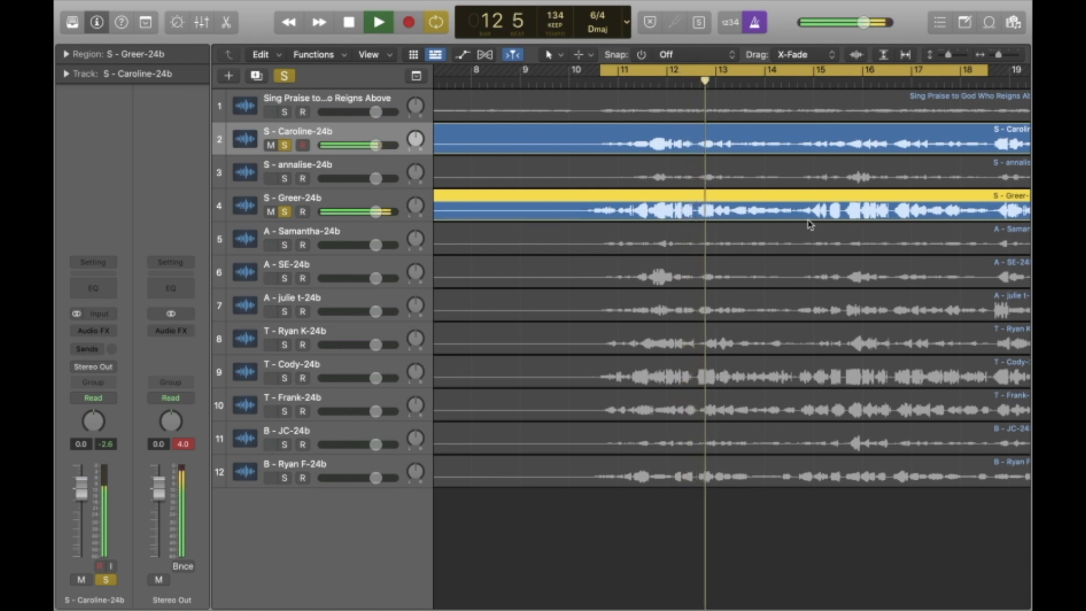
{"action": "key", "text": "space"}
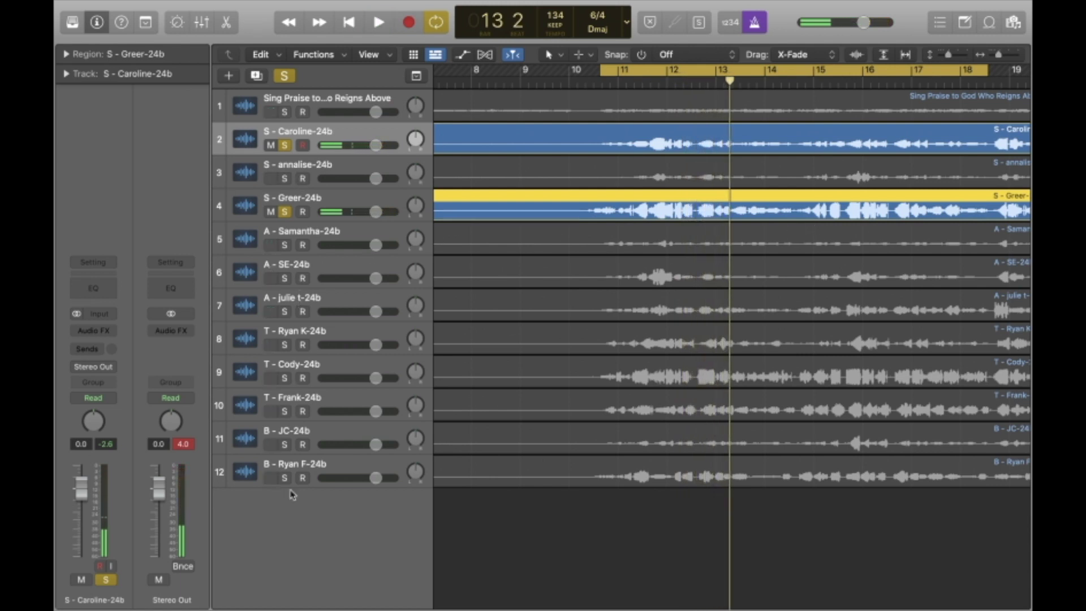
Switch the second solo from the track 4 soprano to the track 8 tenor and play it with track 2
{"action": "left_click", "coordinate": [285, 211]}
{"action": "left_click", "coordinate": [285, 347]}
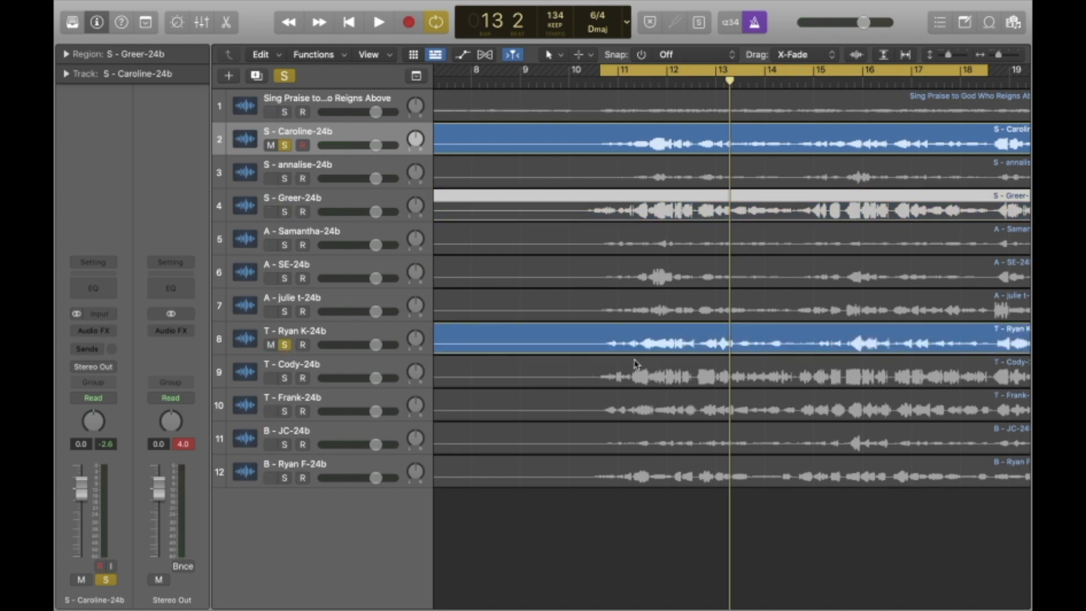
{"action": "key", "text": "space"}
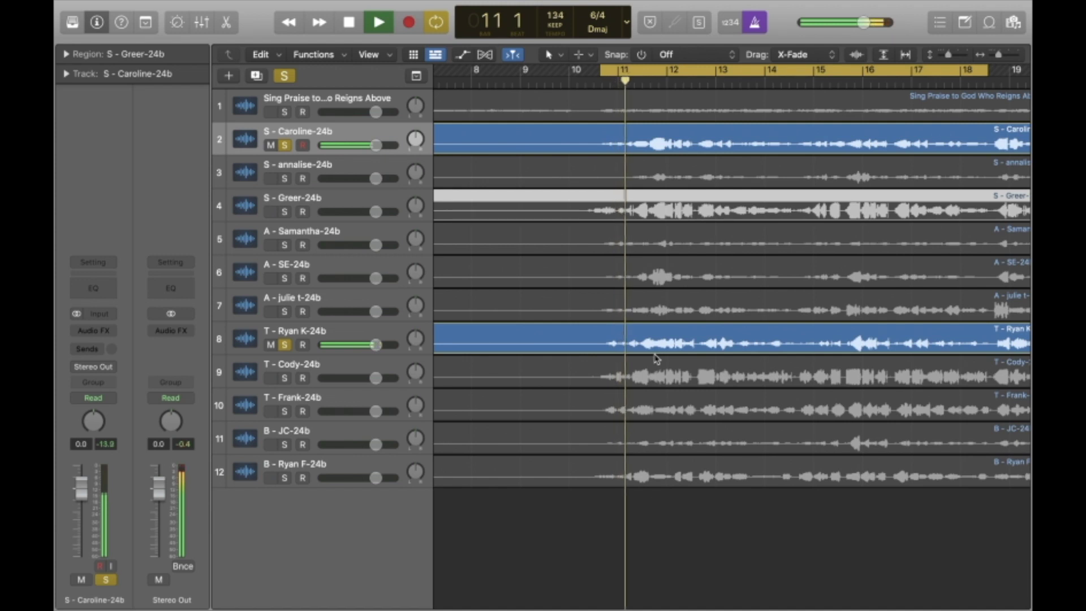
{"action": "key", "text": "space"}
Fine-adjust the timing of the track 8 tenor region and replay it against the track 2 soprano
{"action": "left_click_drag", "start_coordinate": [811, 343], "coordinate": [813, 345]}
{"action": "key", "text": "space"}
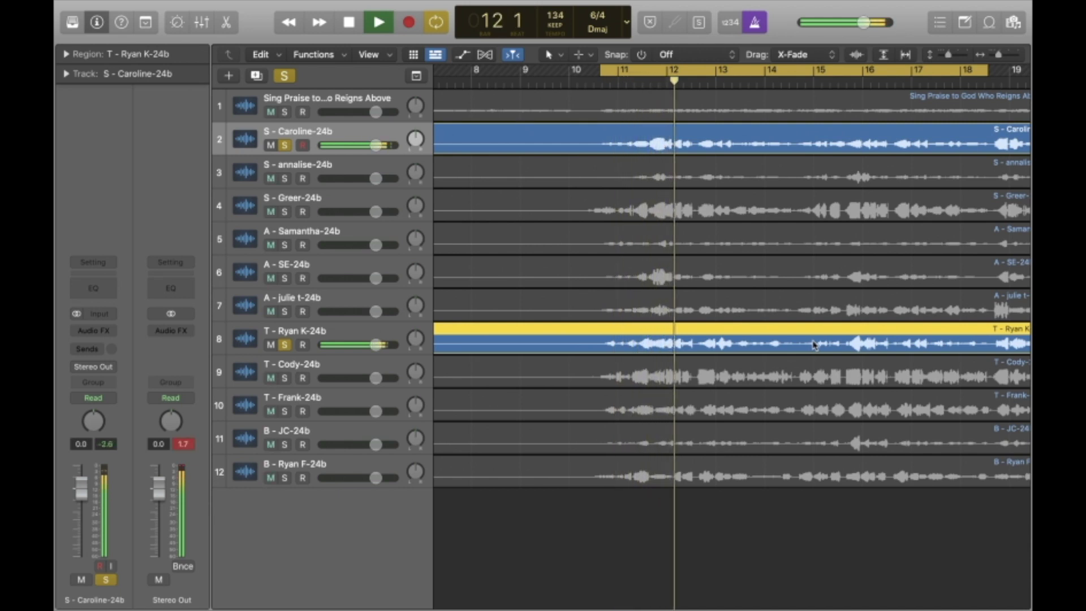
{"action": "key", "text": "space"}
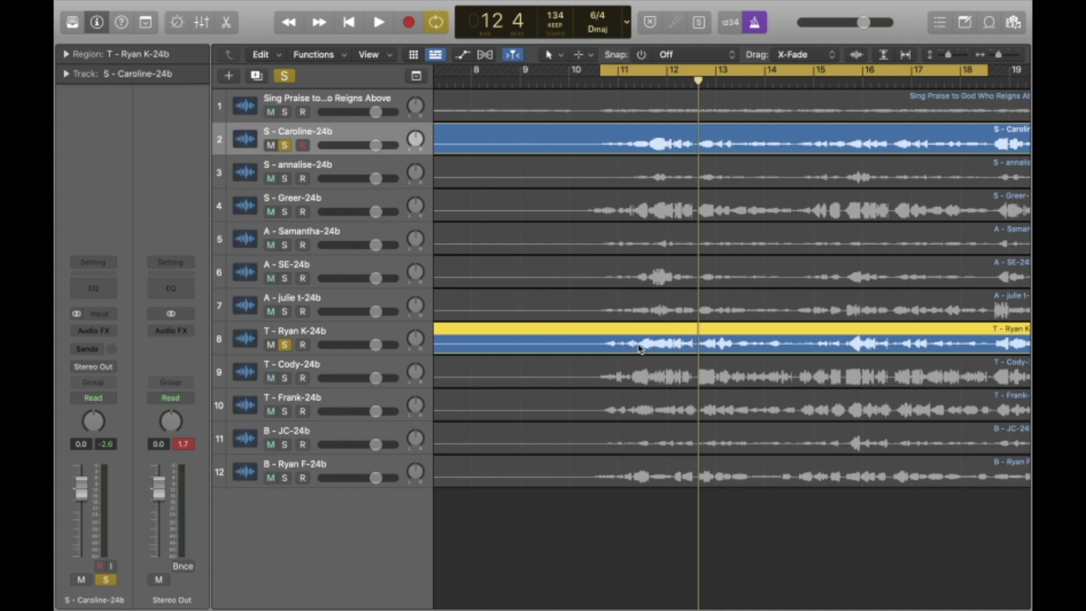
{"action": "key", "text": "space"}
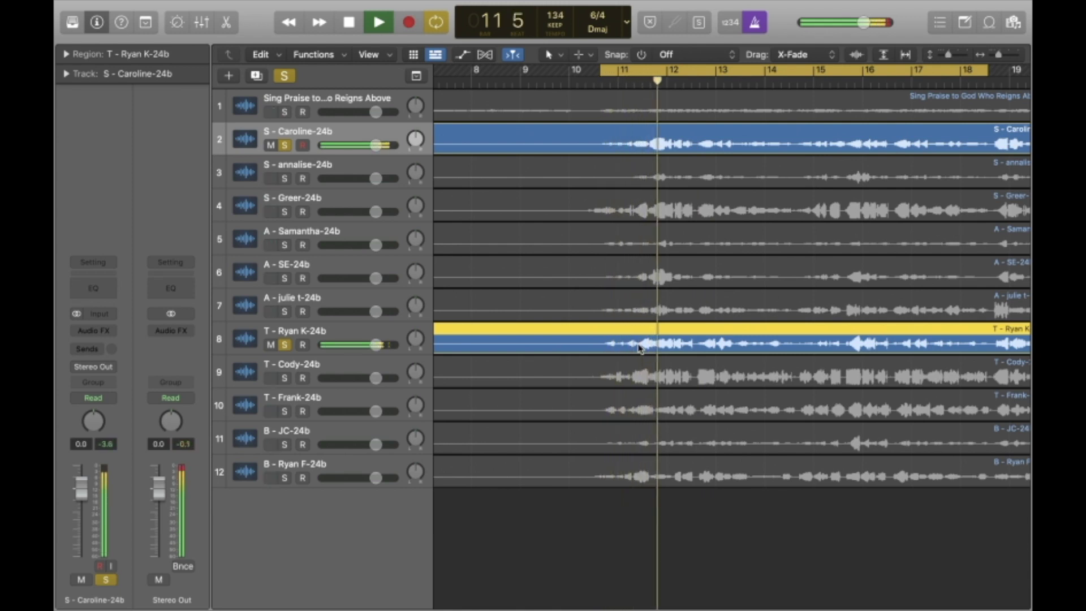
{"action": "key", "text": "space"}
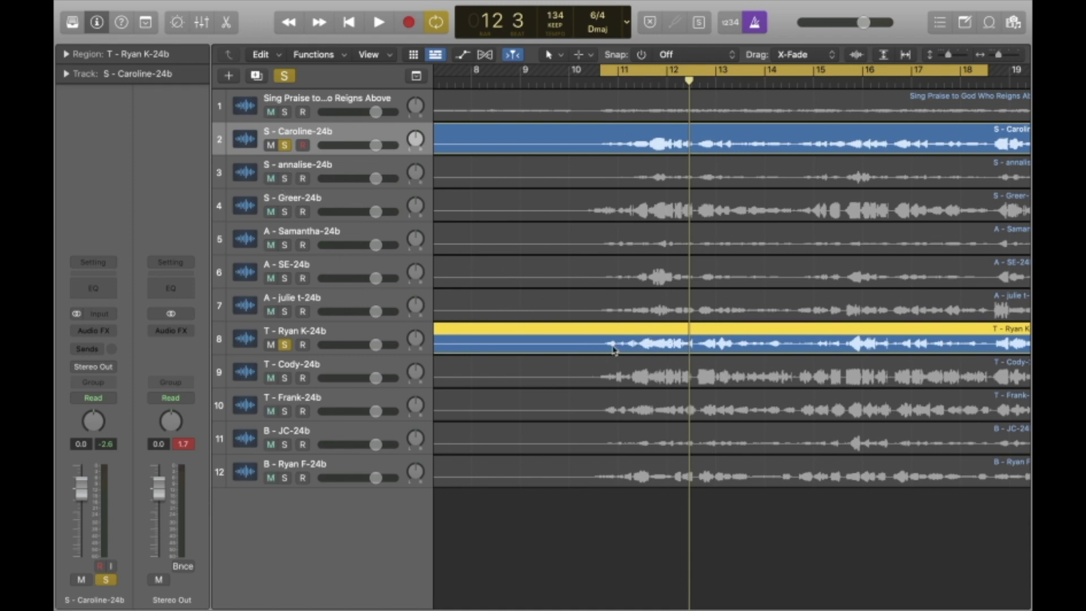
Play the balanced Untitled mix in full screen, and close that project without saving it
{"action": "key", "text": "ctrl+Left"}
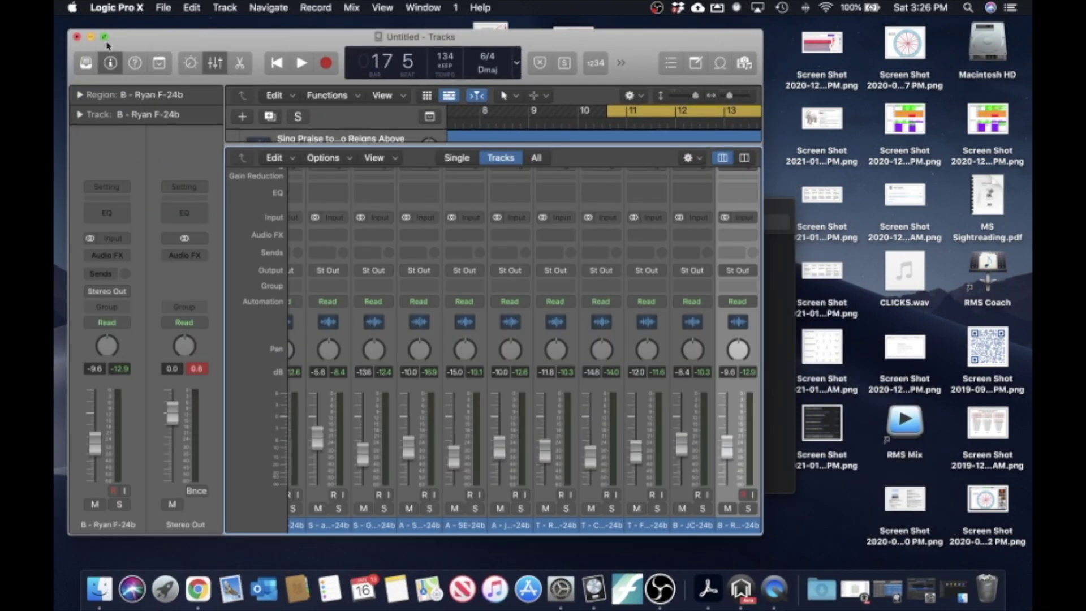
{"action": "left_click", "coordinate": [105, 37]}
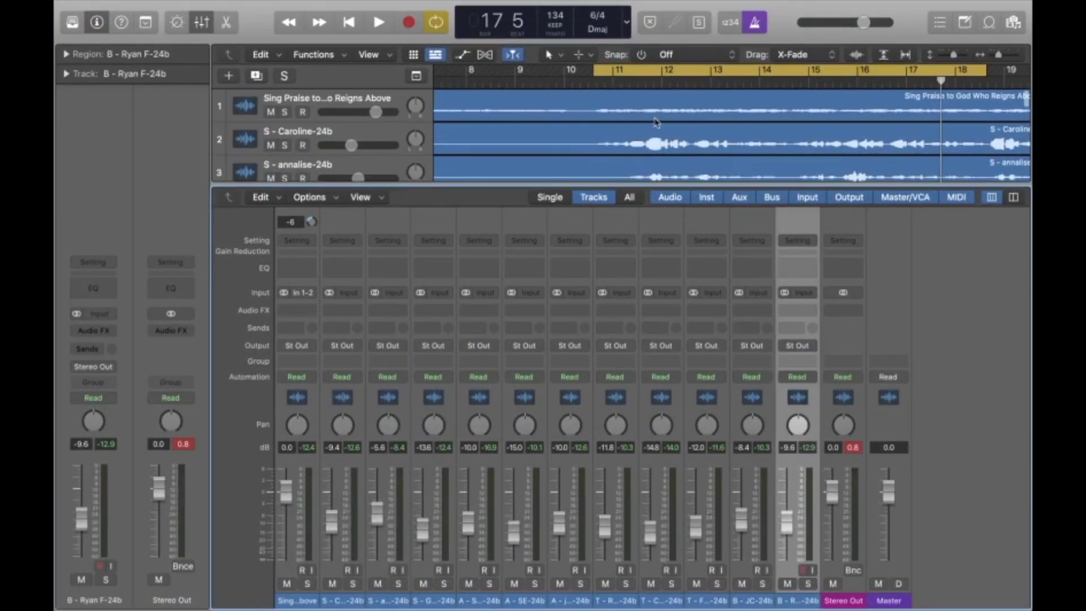
{"action": "key", "text": "space"}
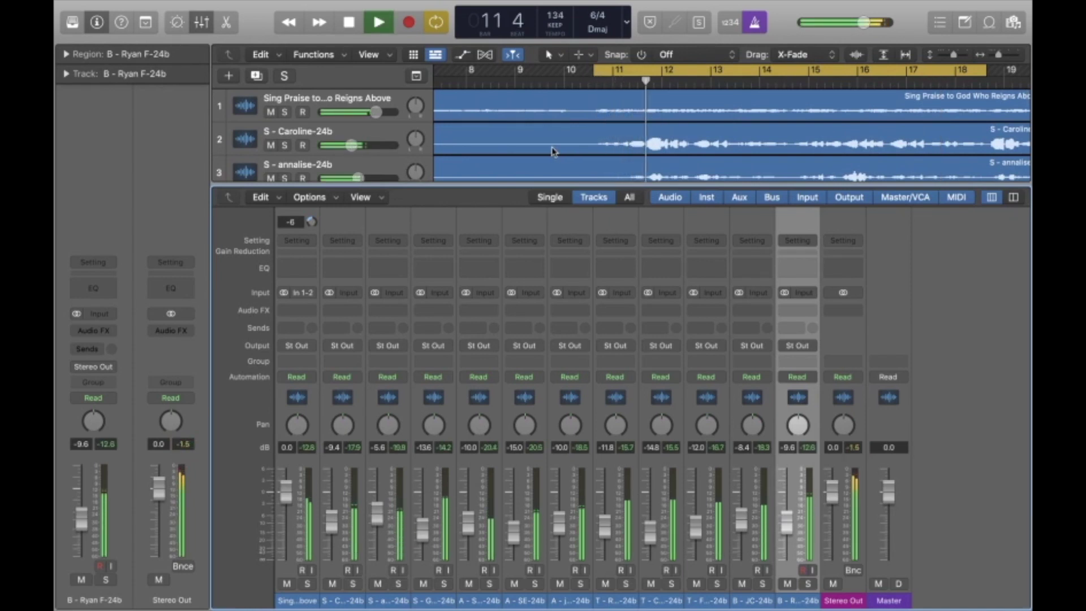
{"action": "key", "text": "space"}
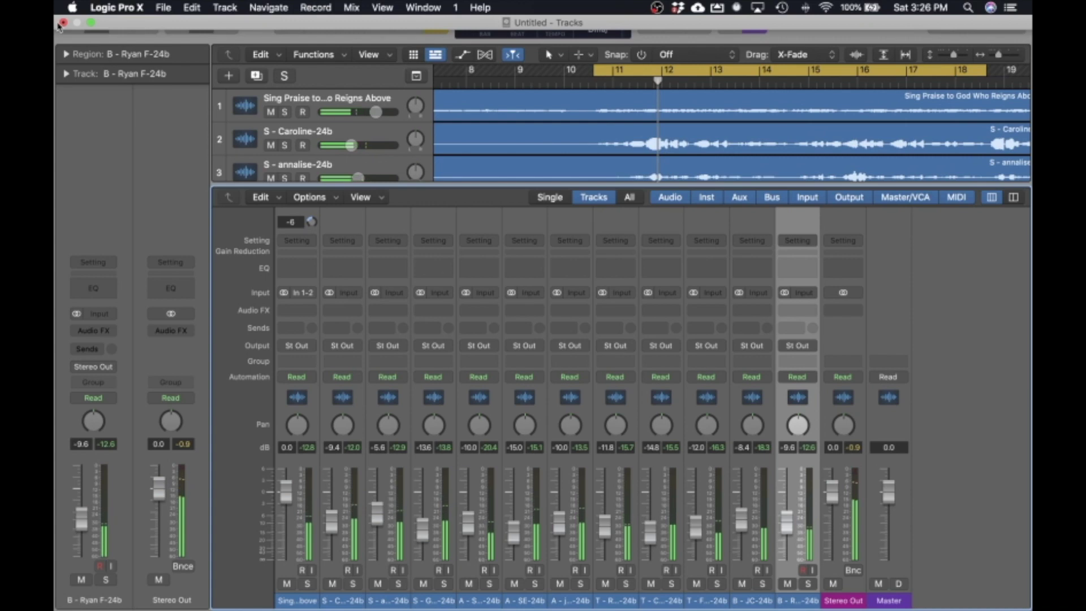
{"action": "left_click", "coordinate": [63, 23]}
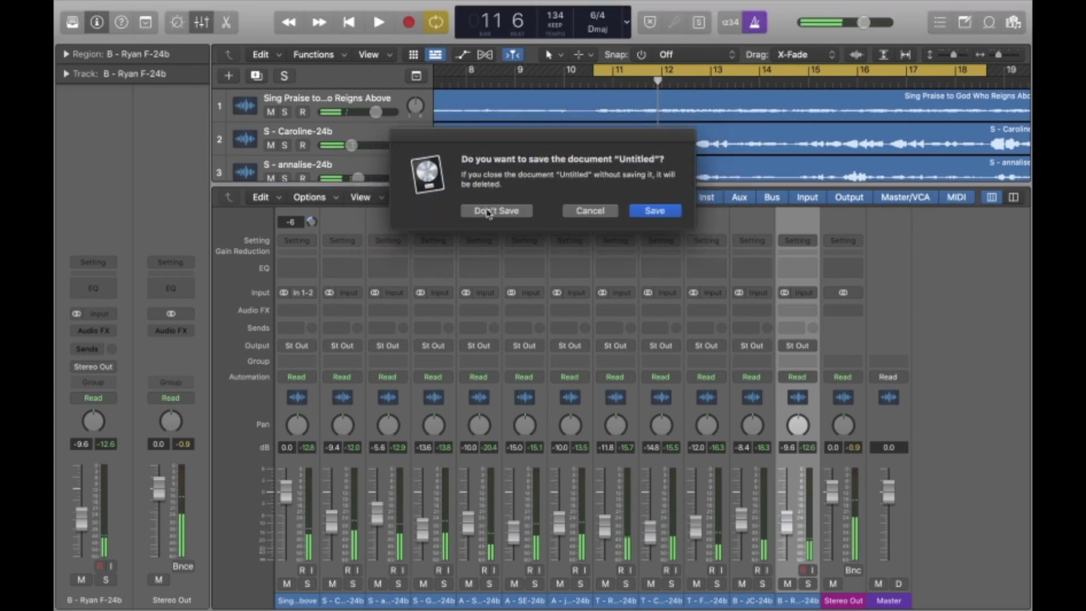
{"action": "left_click", "coordinate": [488, 211]}
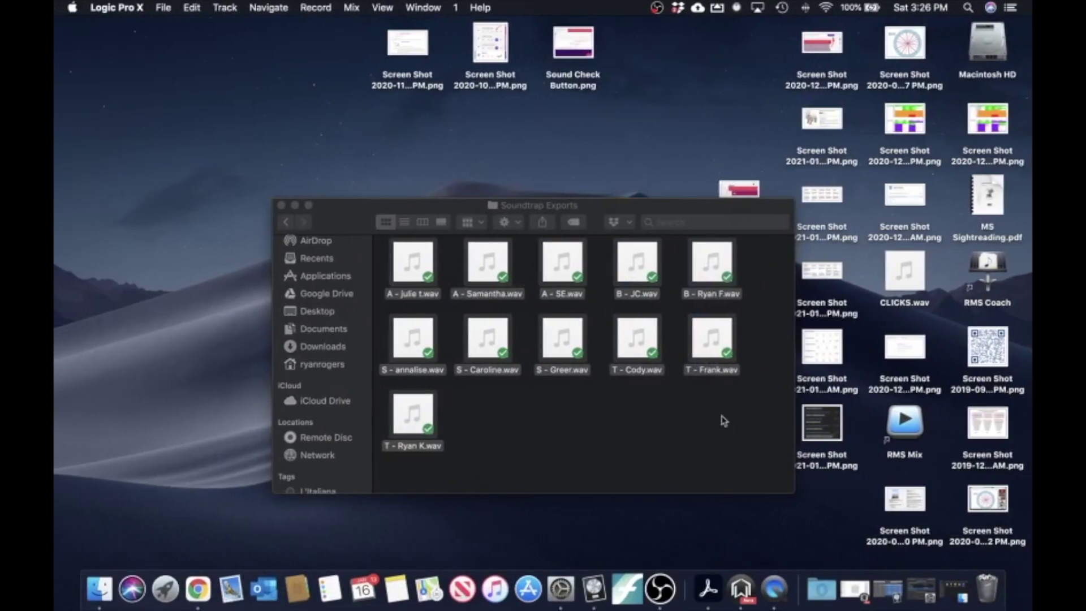
Open the "Sing Praise to God Who Reigns Above (1)" project from the Logic Projects folder and play its finished mix
{"action": "left_click", "coordinate": [538, 410]}
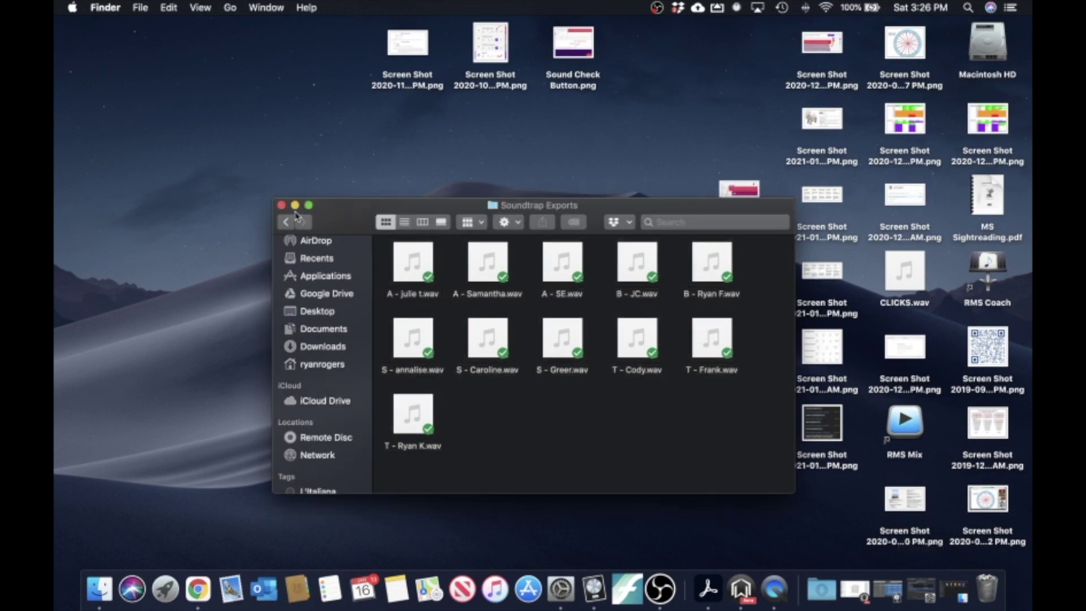
{"action": "left_click", "coordinate": [286, 222]}
{"action": "double_click", "coordinate": [655, 274]}
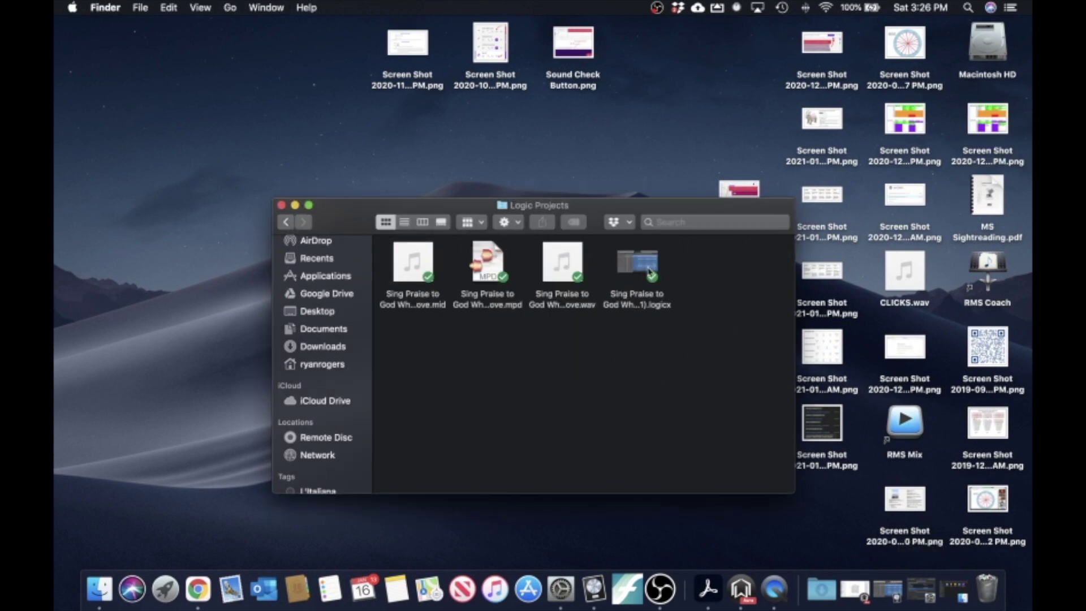
{"action": "double_click", "coordinate": [649, 271]}
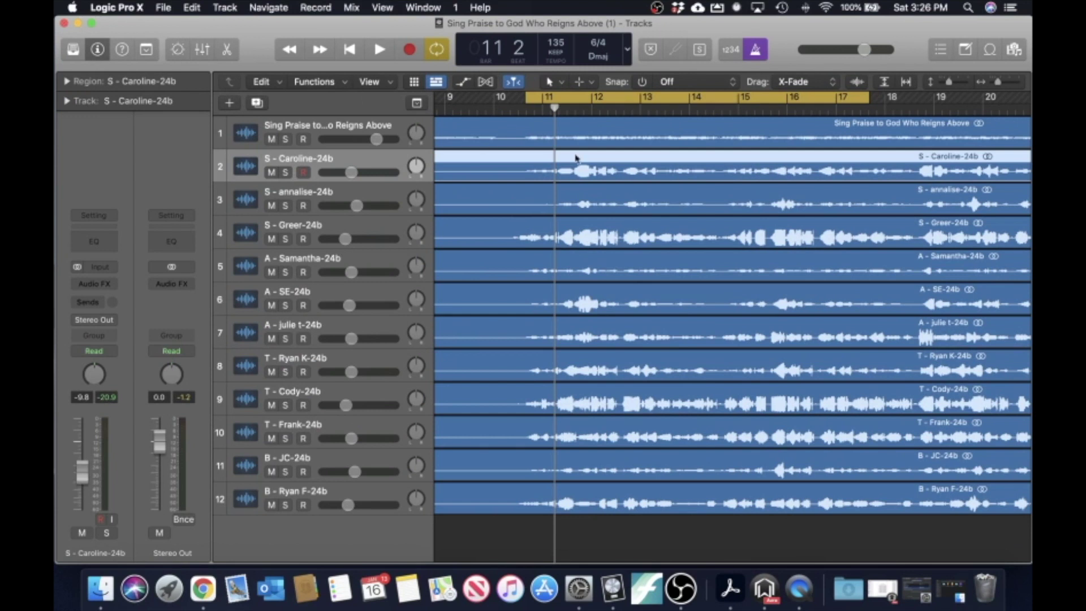
{"action": "key", "text": "space"}
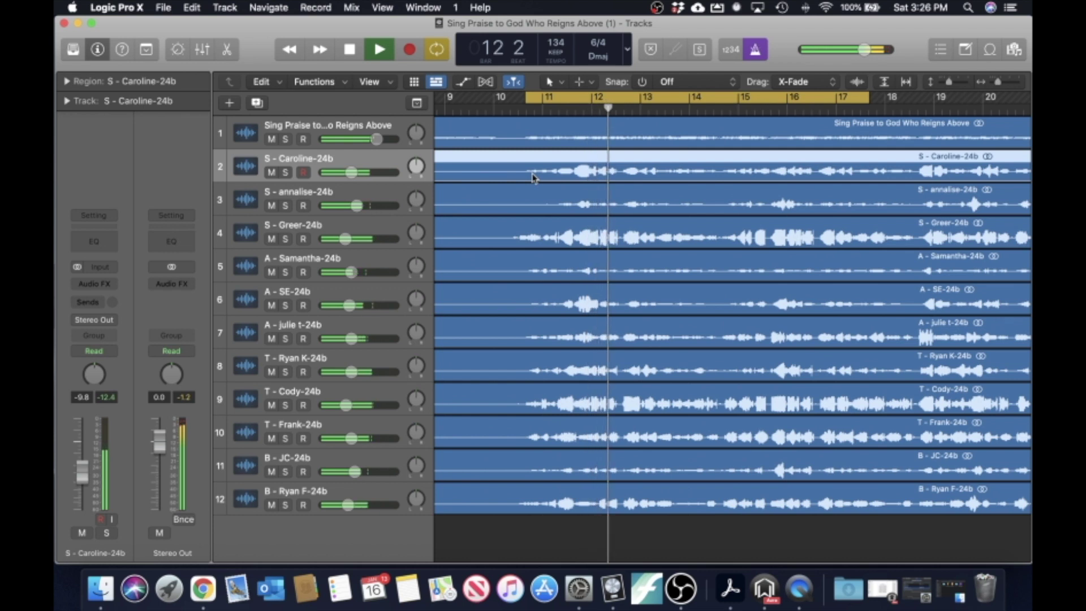
{"action": "key", "text": "space"}
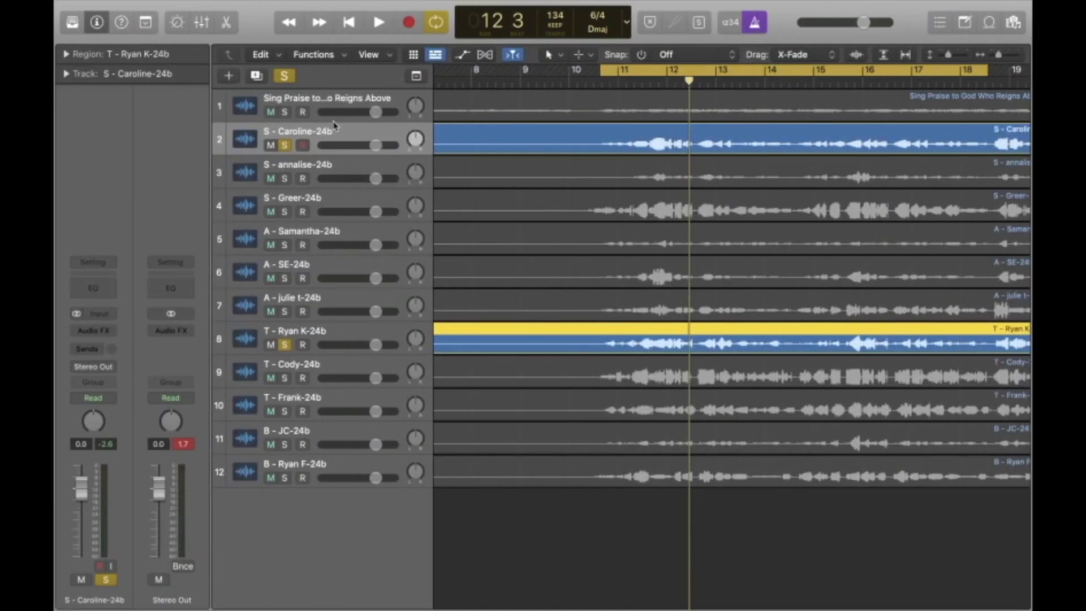
Clear the solo from all tracks in the Untitled project and play the full choir mix
{"action": "left_click", "coordinate": [290, 77]}
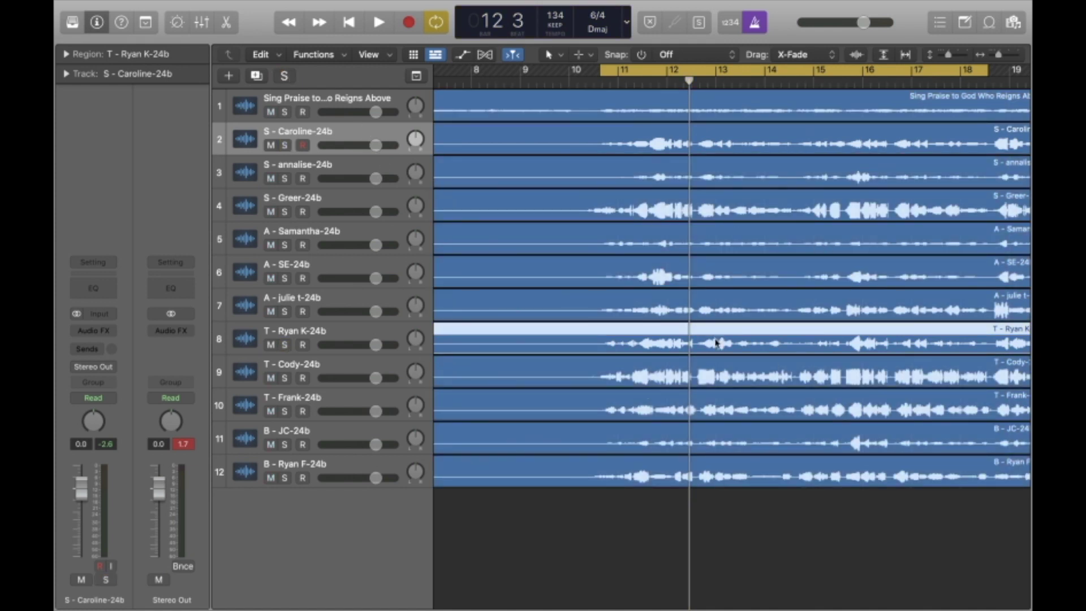
{"action": "key", "text": "space"}
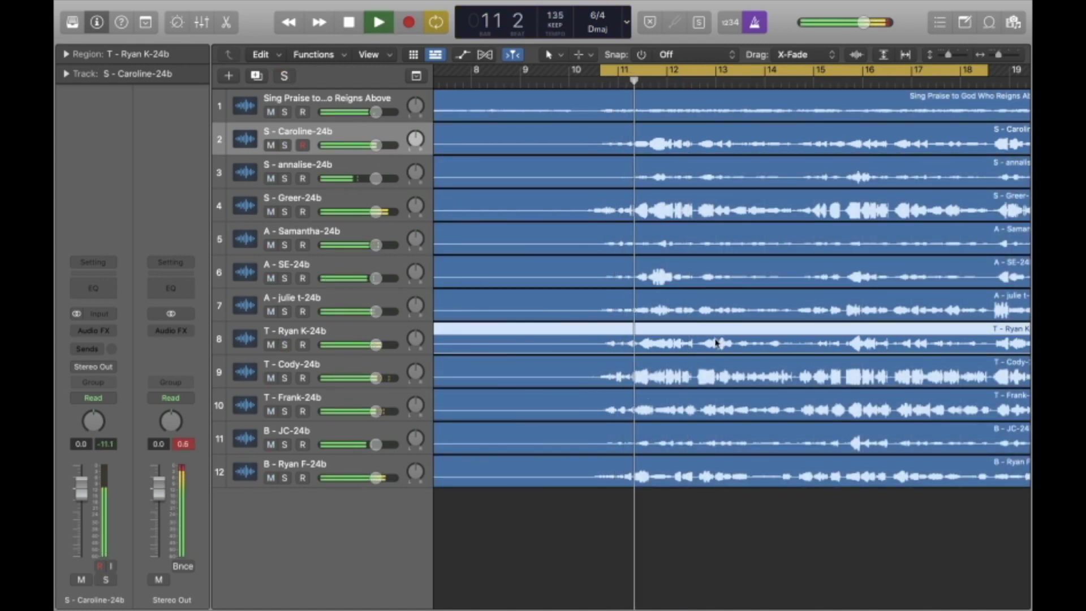
{"action": "key", "text": "space"}
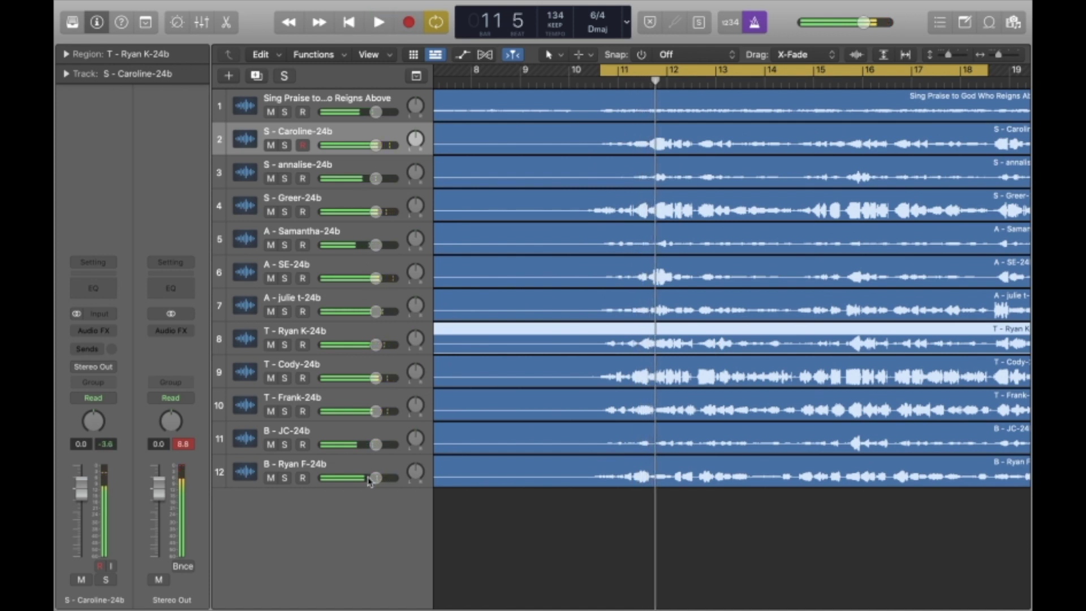
Lower the volume of all vocal tracks 2 to 12 together to -10.2 dB and replay the mix
{"action": "key", "text": "super+a"}
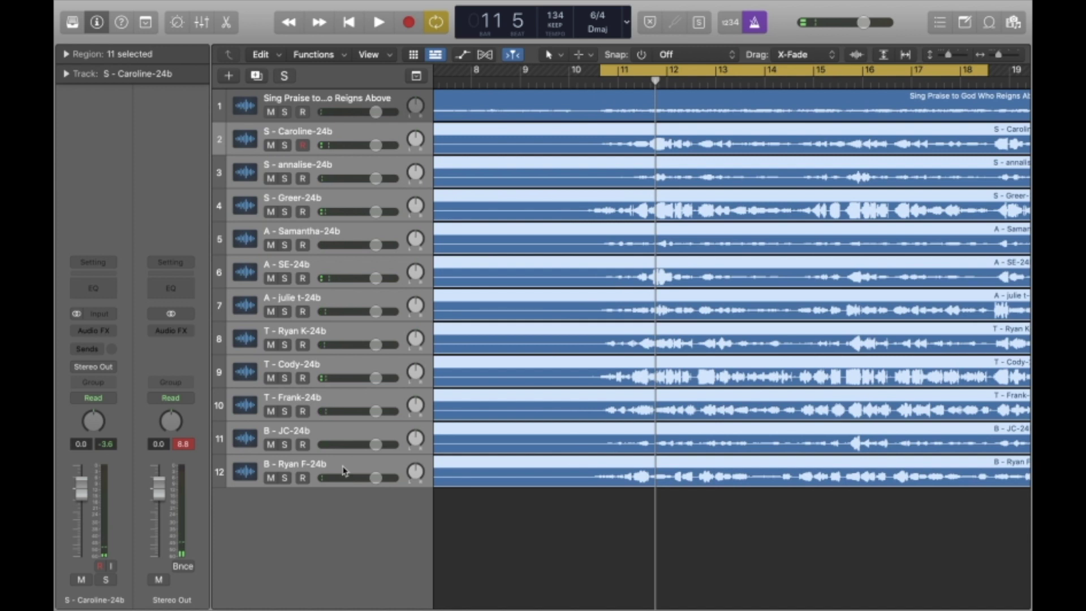
{"action": "left_click_drag", "start_coordinate": [373, 482], "coordinate": [350, 477]}
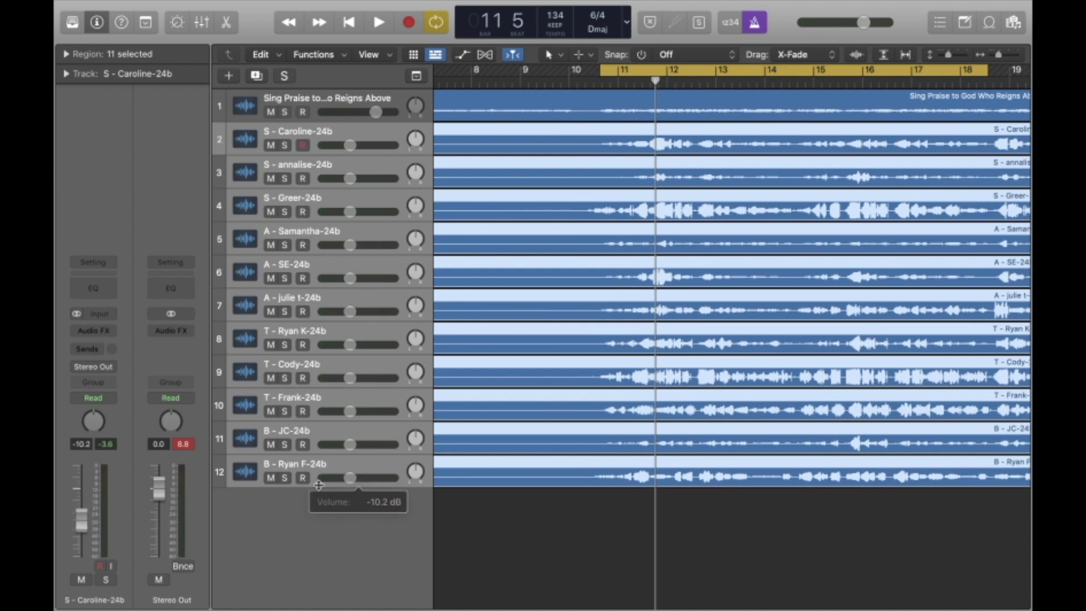
{"action": "key", "text": "space"}
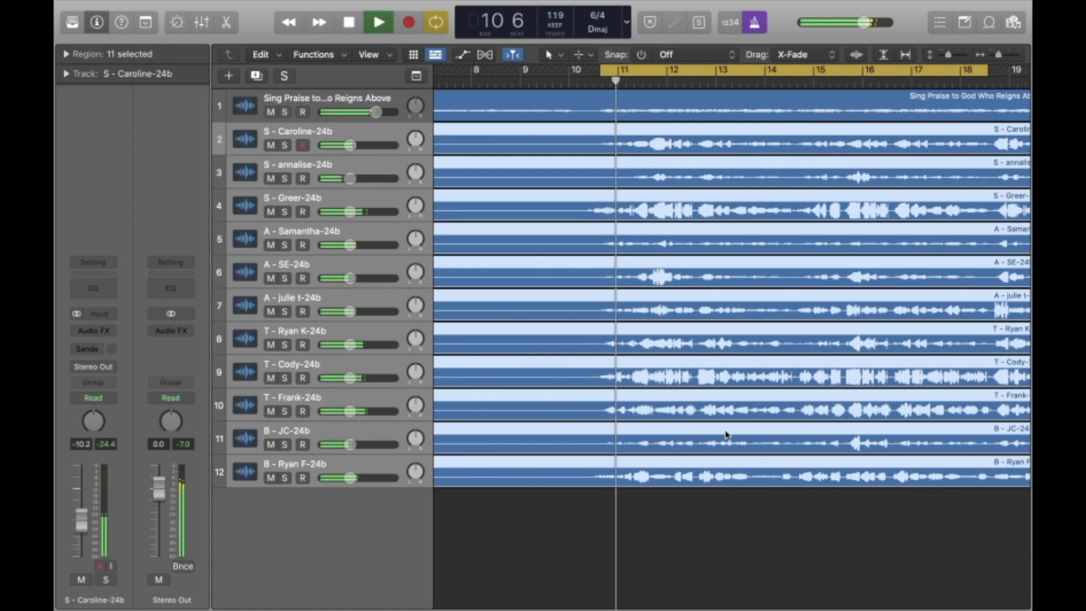
{"action": "key", "text": "space"}
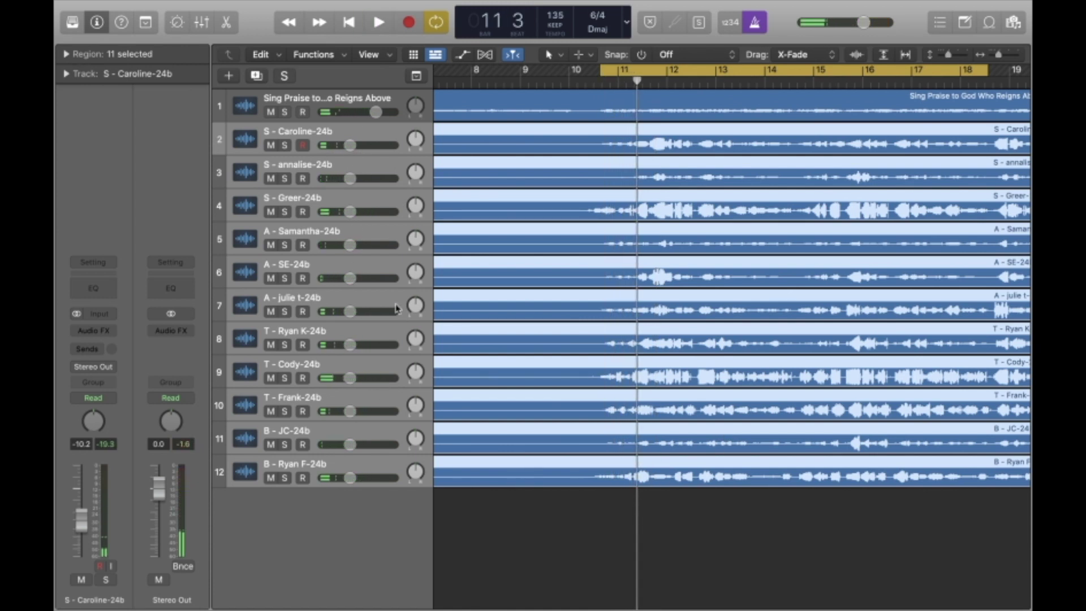
Reduce the selection to track 12, show the mixer and play the choir to compare the channel levels
{"action": "left_click", "coordinate": [538, 531]}
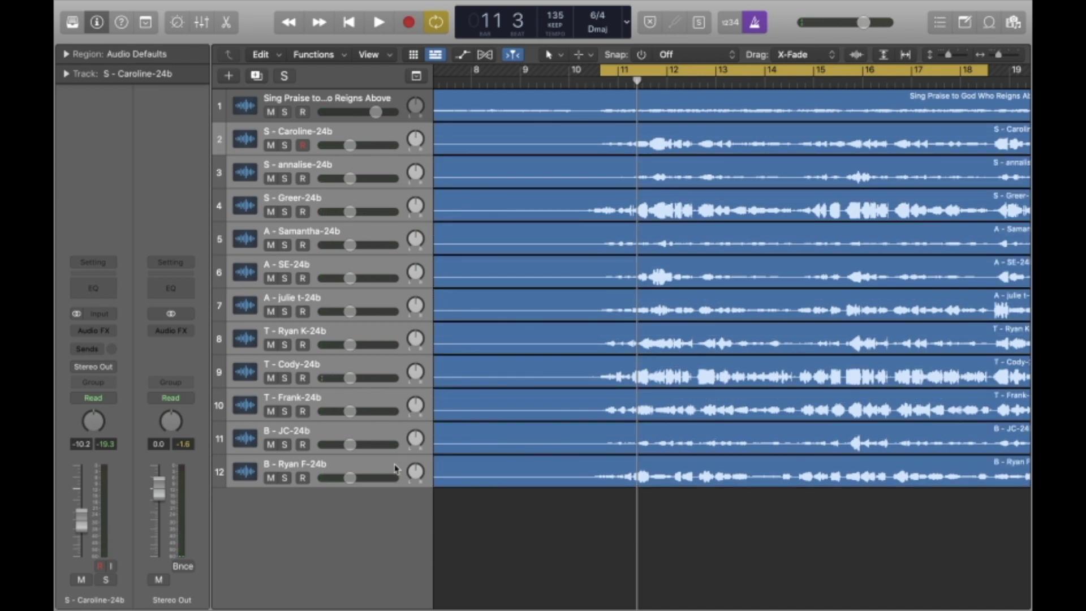
{"action": "left_click", "coordinate": [356, 465]}
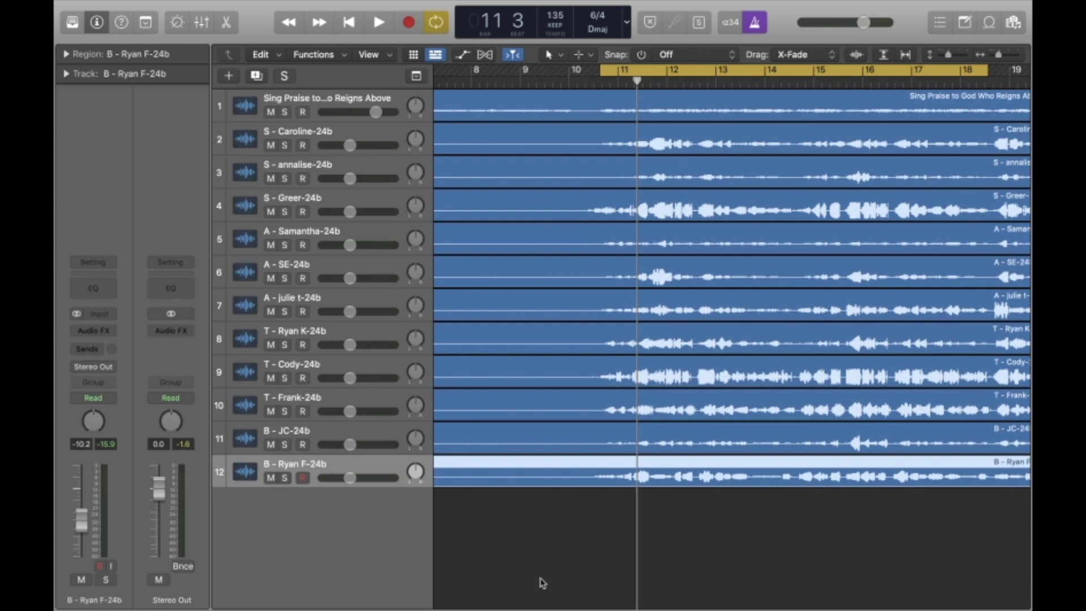
{"action": "key", "text": "x"}
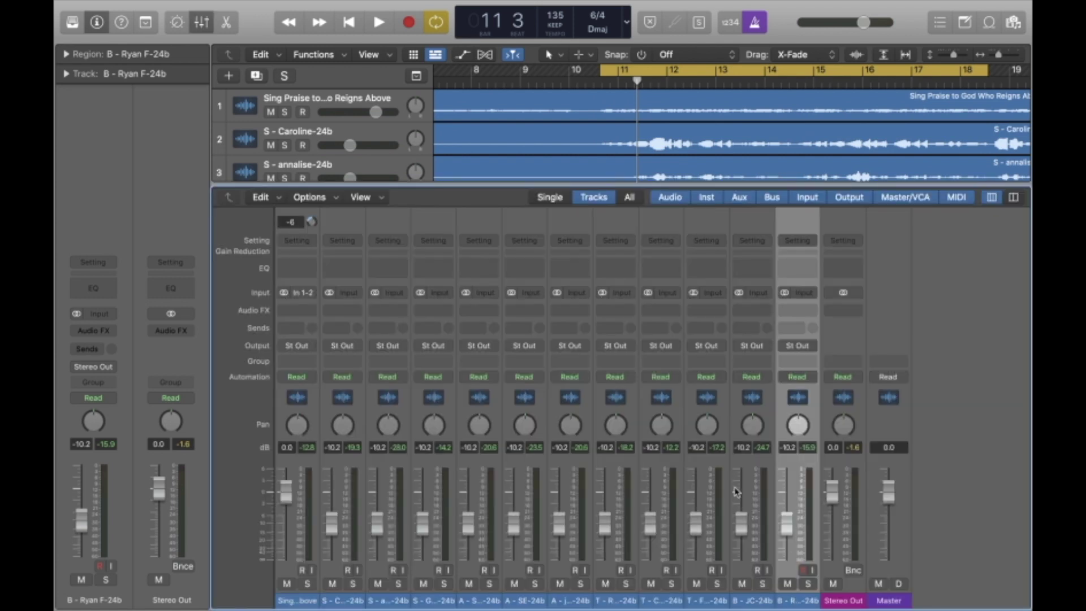
{"action": "key", "text": "space"}
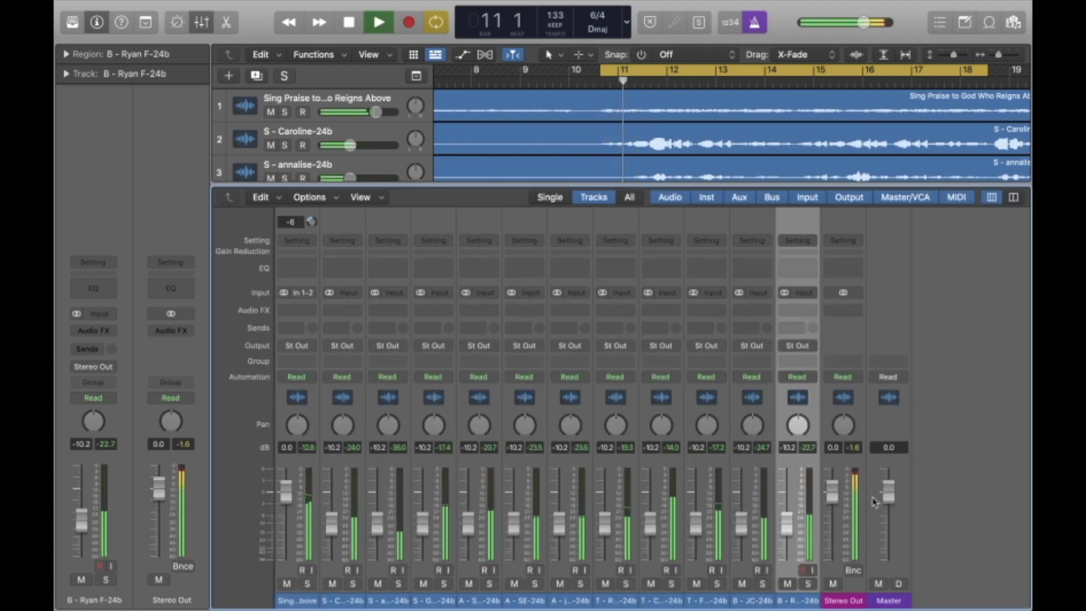
{"action": "key", "text": "space"}
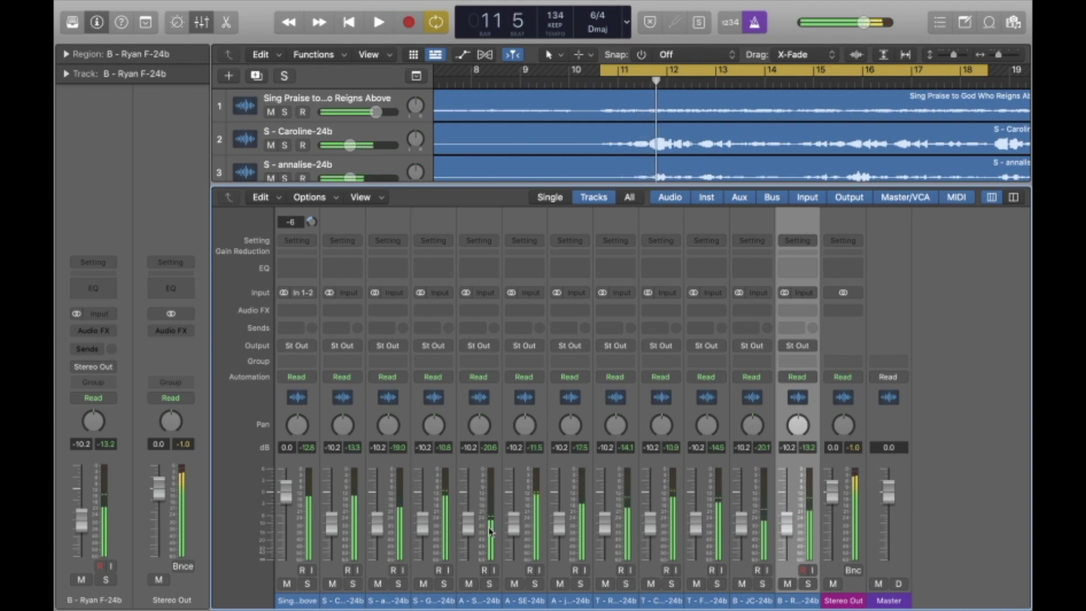
Balance the voices during playback: track 3 at -7.0 dB, track 4 at -13.0, track 6 at -12.4, track 9 at -16.0, track 10 at -11.2, track 12 at -10.8
{"action": "mouse_move", "coordinate": [427, 517]}
{"action": "left_mouse_down"}
{"action": "mouse_move", "coordinate": [423, 547]}
{"action": "mouse_move", "coordinate": [421, 534]}
{"action": "left_mouse_up"}
{"action": "left_click_drag", "start_coordinate": [650, 537], "coordinate": [654, 550]}
{"action": "left_click_drag", "start_coordinate": [377, 525], "coordinate": [381, 525]}
{"action": "key", "text": "space"}
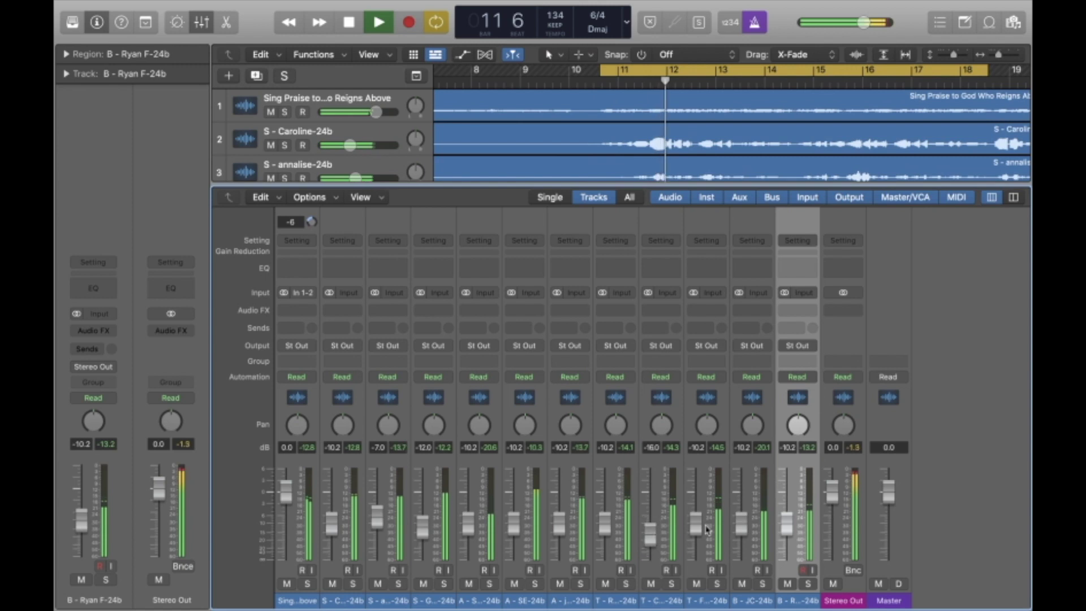
{"action": "left_click_drag", "start_coordinate": [514, 526], "coordinate": [515, 536]}
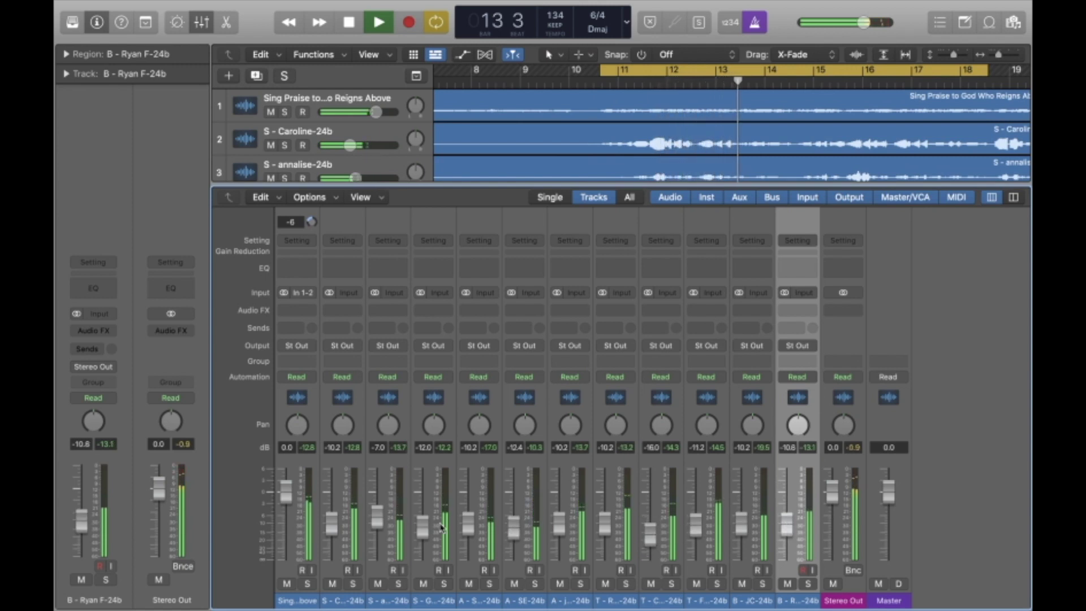
{"action": "key", "text": "space"}
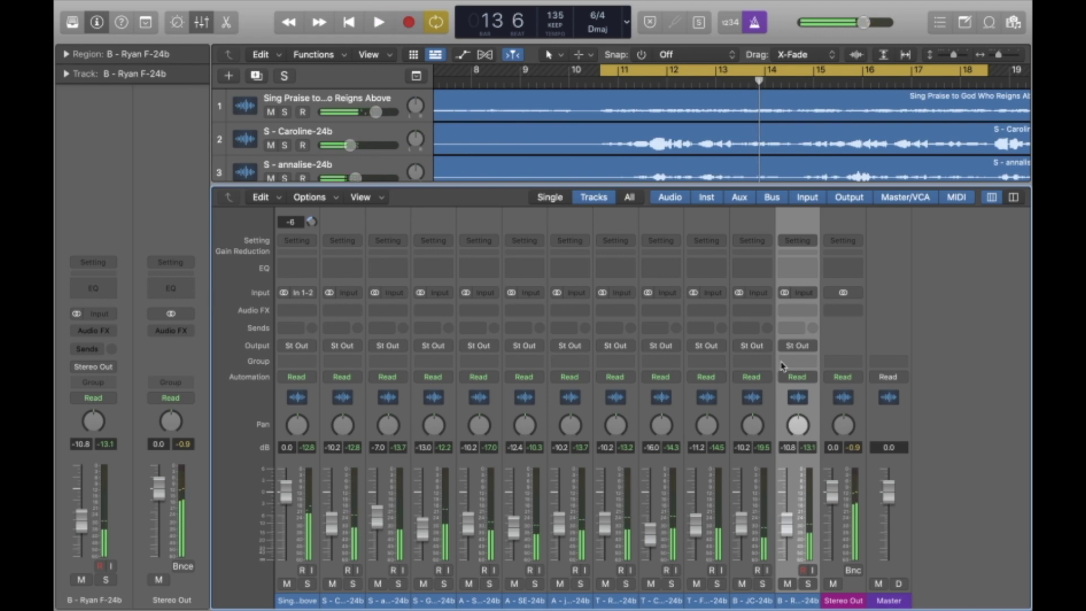